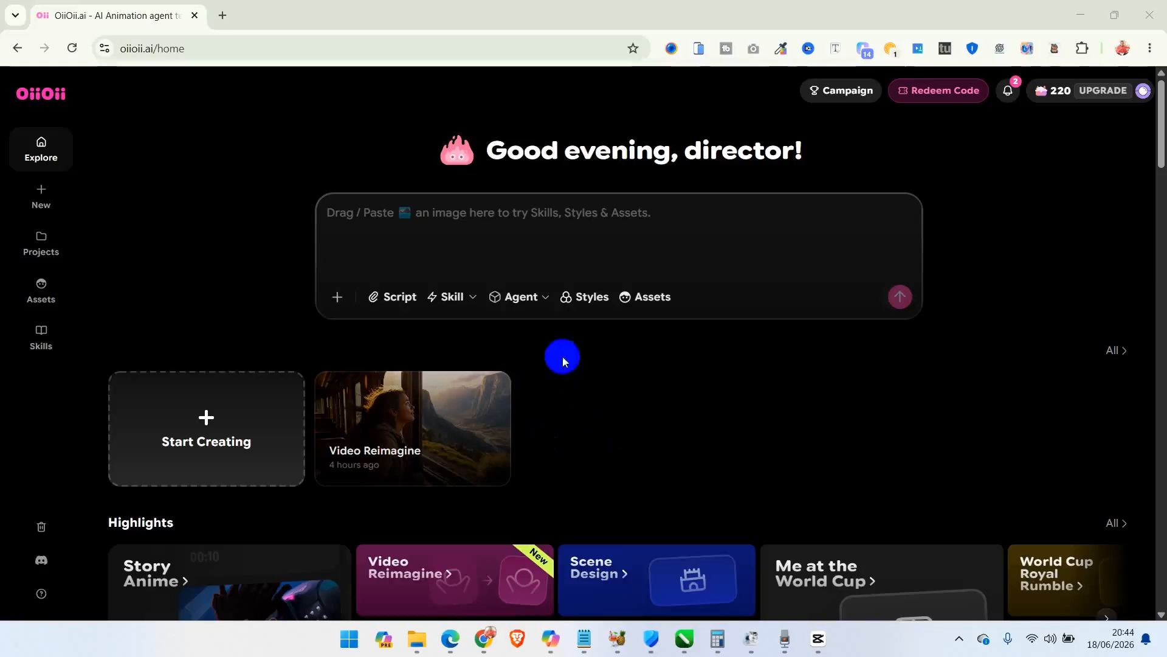
left_click(338, 298)
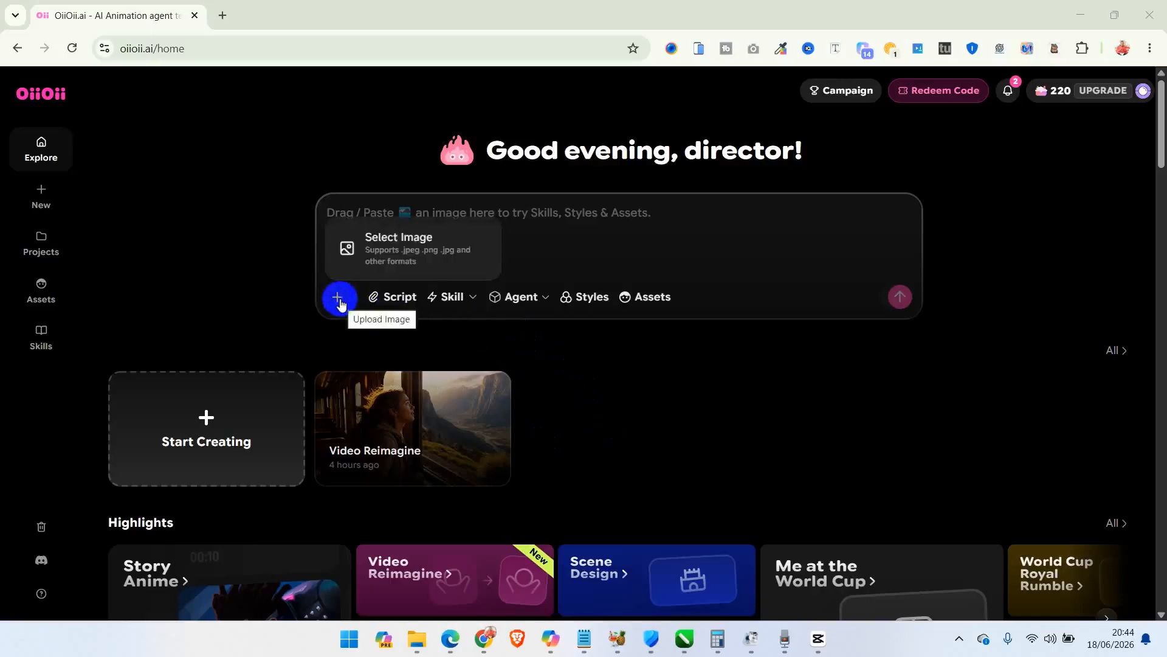
left_click(407, 233)
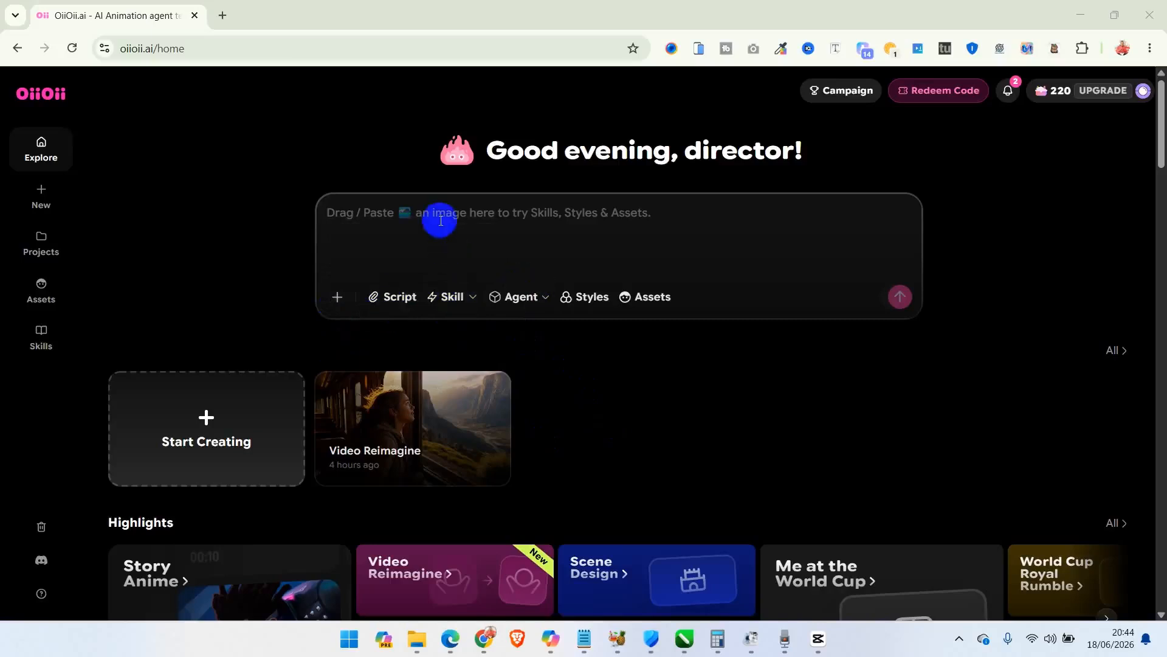
left_click(441, 219)
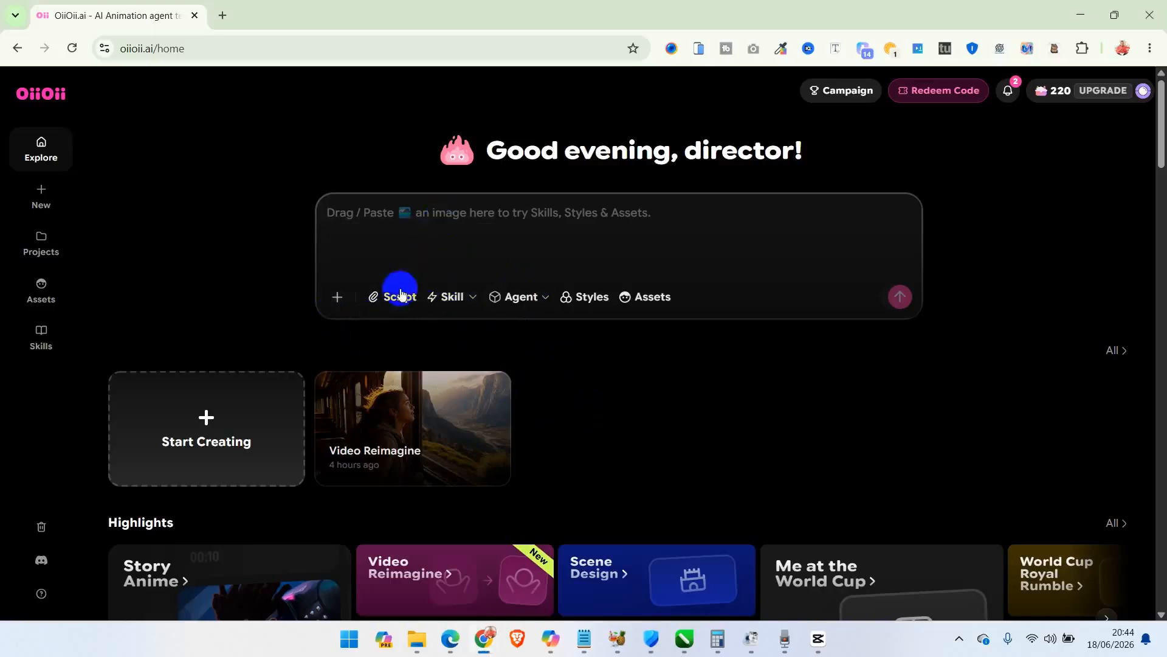
Choose the GPT-Image2 image model with the Free Creation skill for the new generation.
left_click(529, 299)
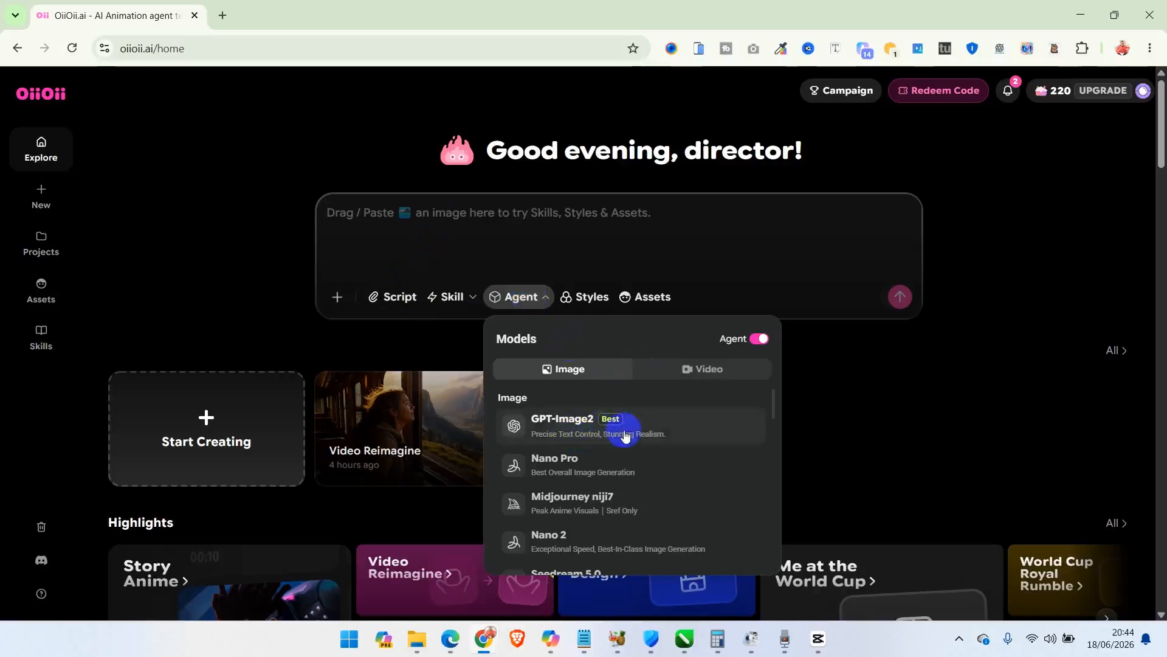
left_click(671, 429)
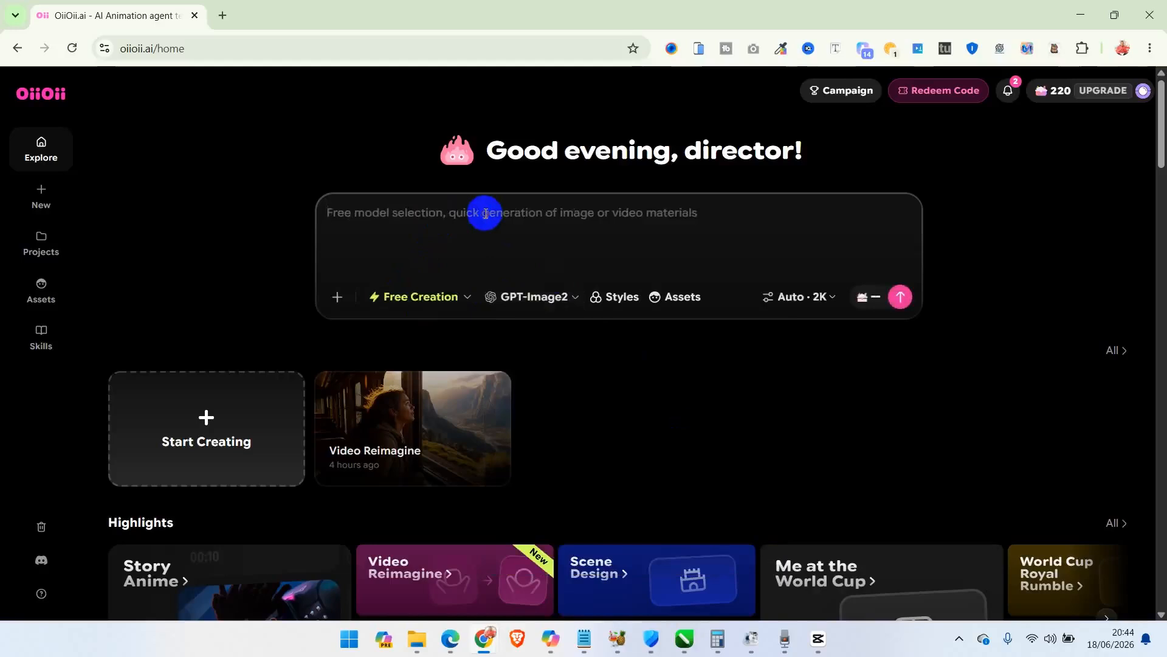
left_click(405, 304)
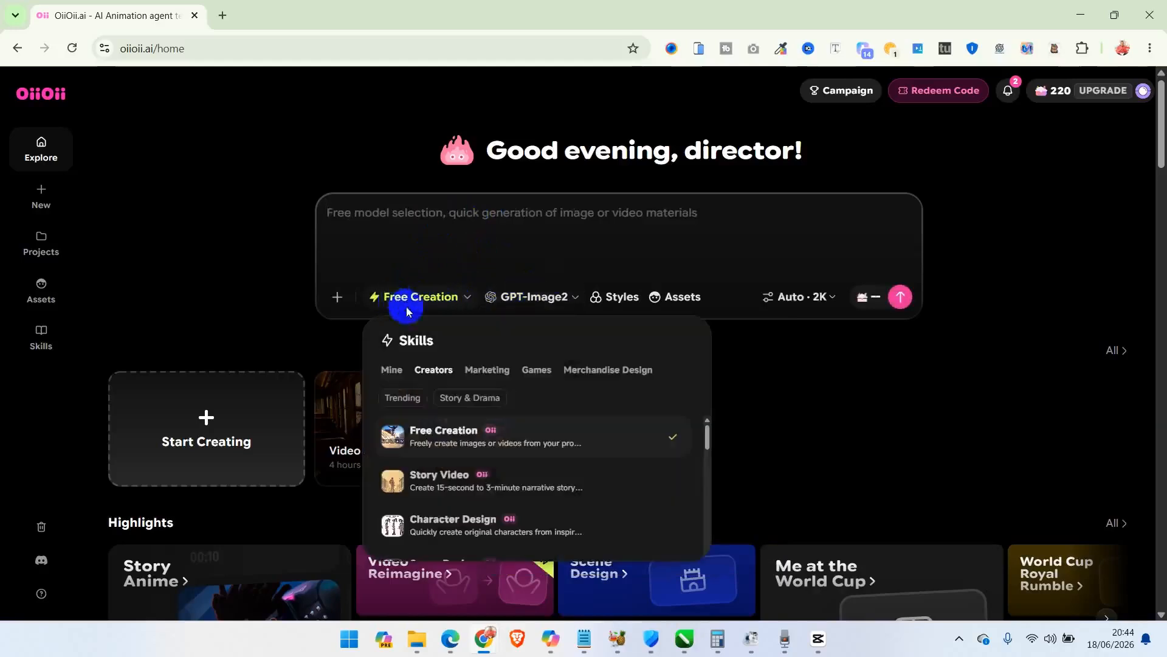
left_click(491, 435)
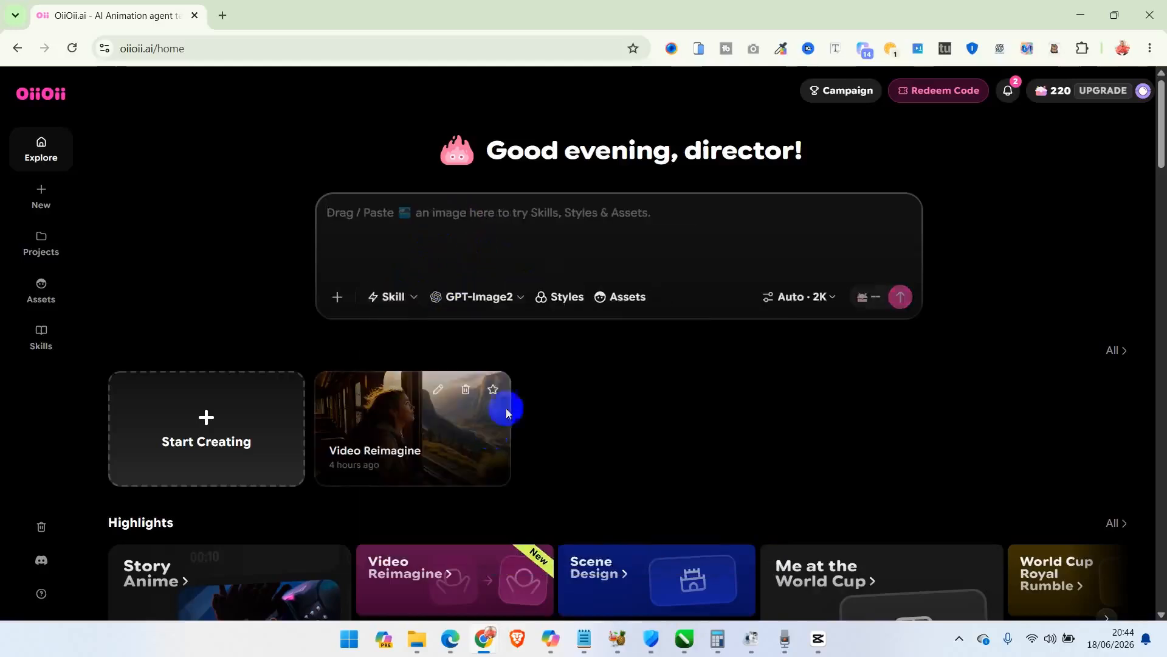
left_click(394, 298)
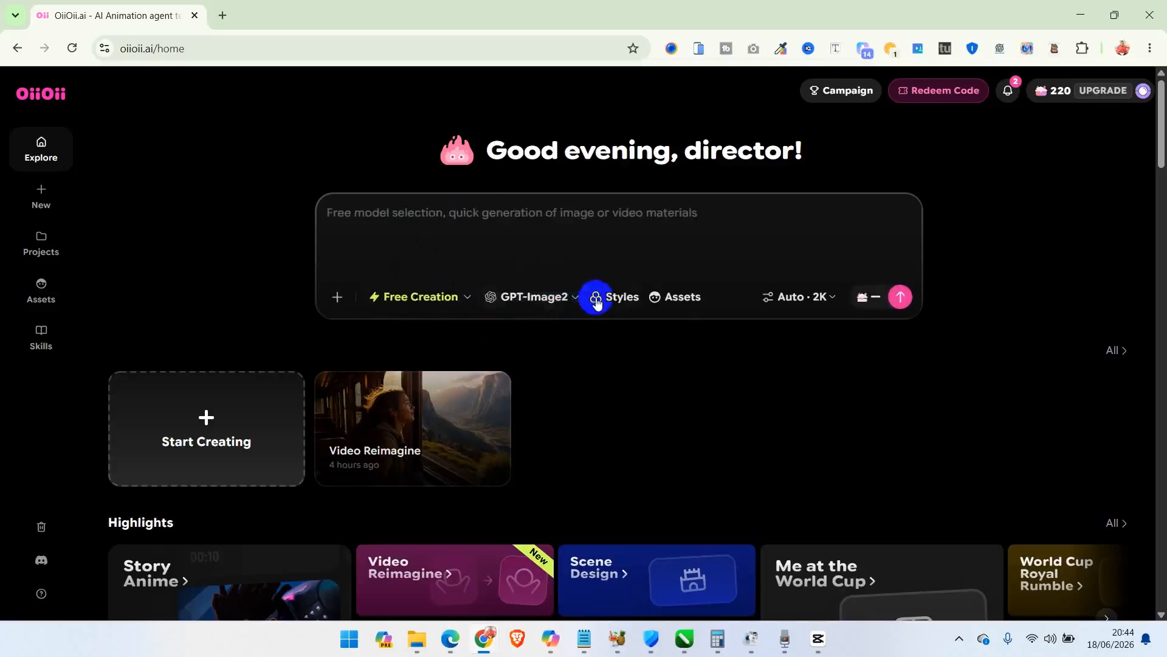
left_click(482, 222)
Set the scale to 16:9 and enter a "Create an image showing" prompt for an epic jungle chase with three police officers, a K9 dog and a thief.
left_click(799, 298)
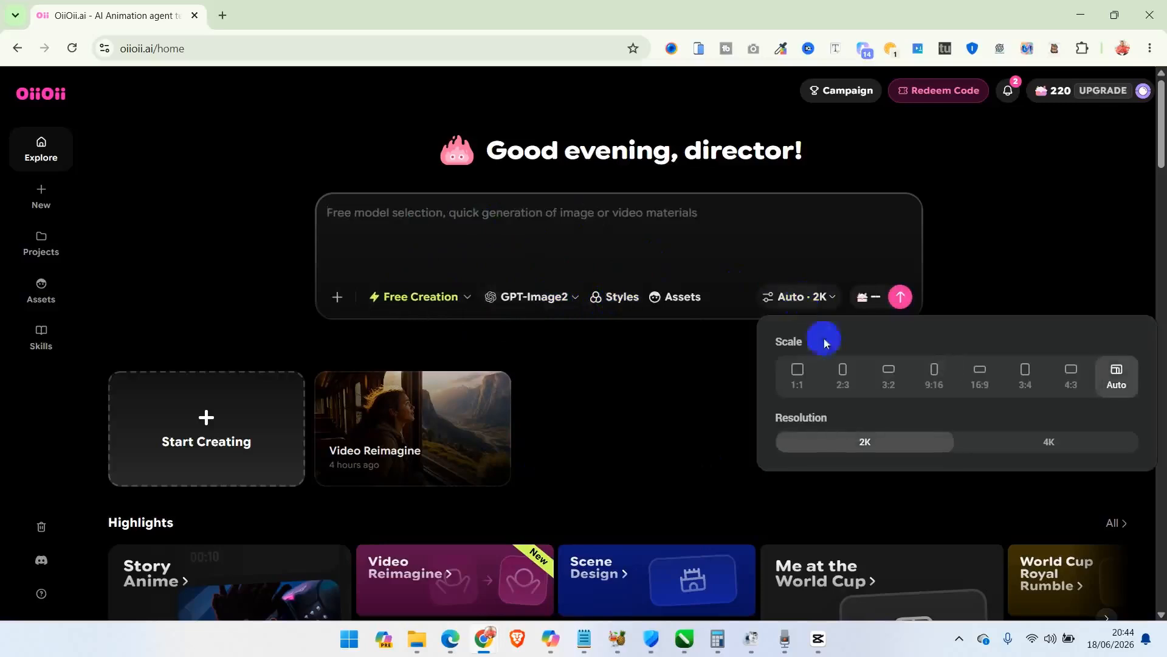
left_click(988, 391)
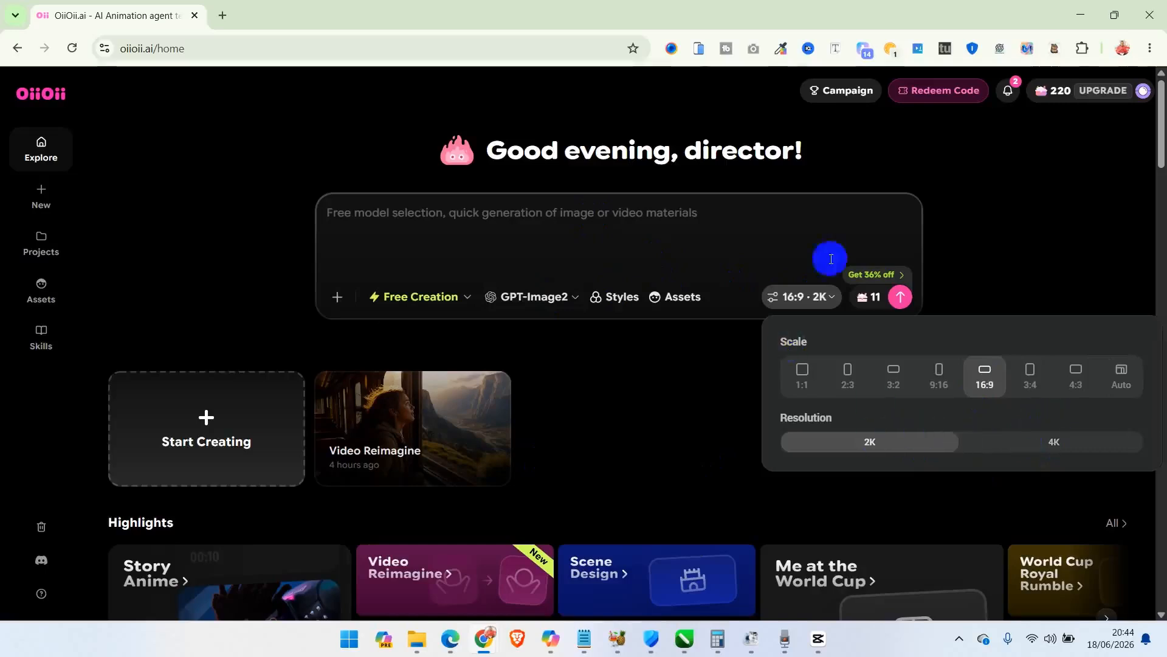
left_click(688, 223)
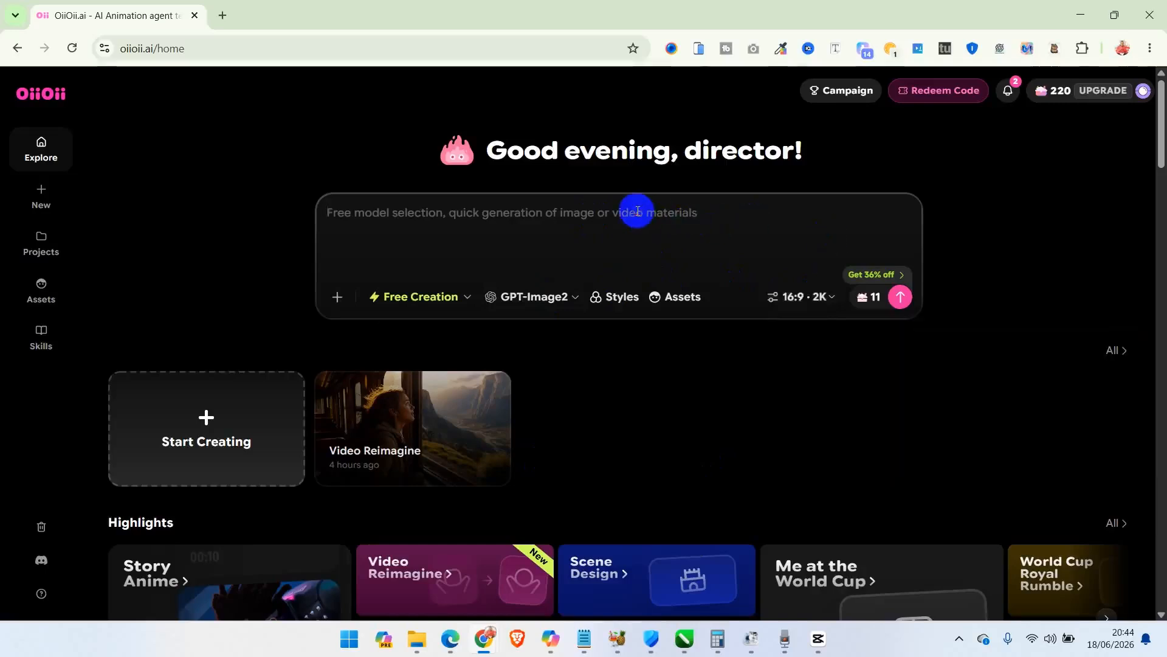
type("powerful K9 police dog that aggressively tracks the suspect's scent. Dynamic handheld camera movements, branches and leaves rushing past, intense action, dramatic sunlight piercing through the trees, dust and debris flying, realistic motion, suspenseful atmosphere, Hollywood action movie style, ultra-realistic, 4K, cinematic depth of field, high-energy pursuit, immersive storytelling.")
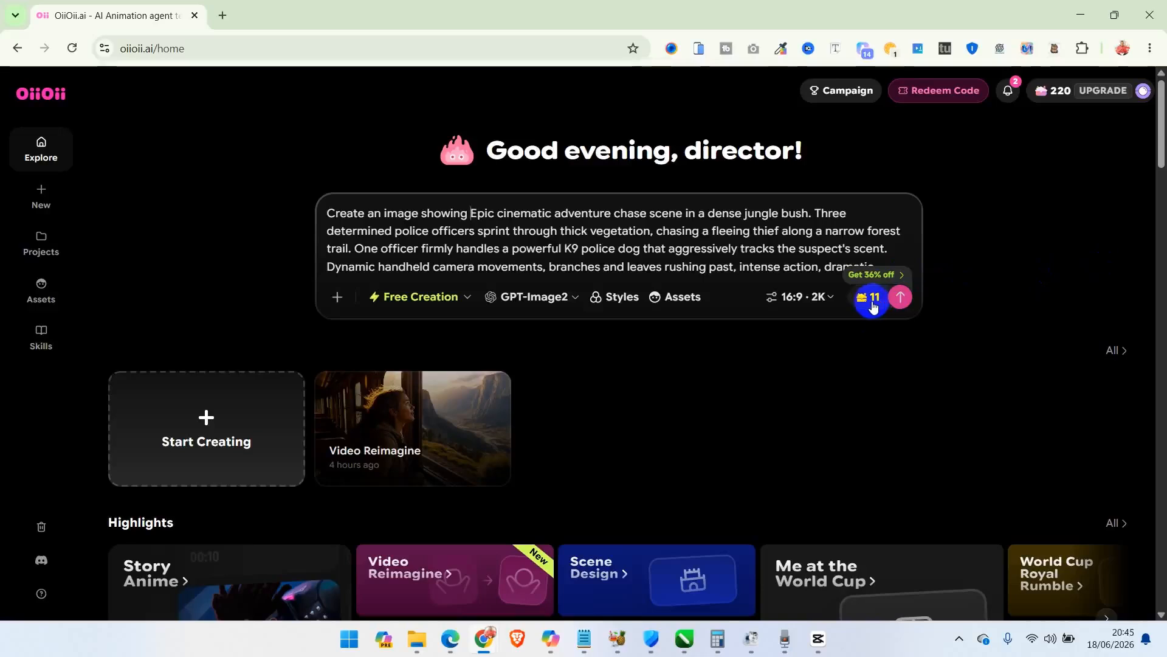
Try the 4K resolution for the image and set it back to 2K.
left_click(820, 302)
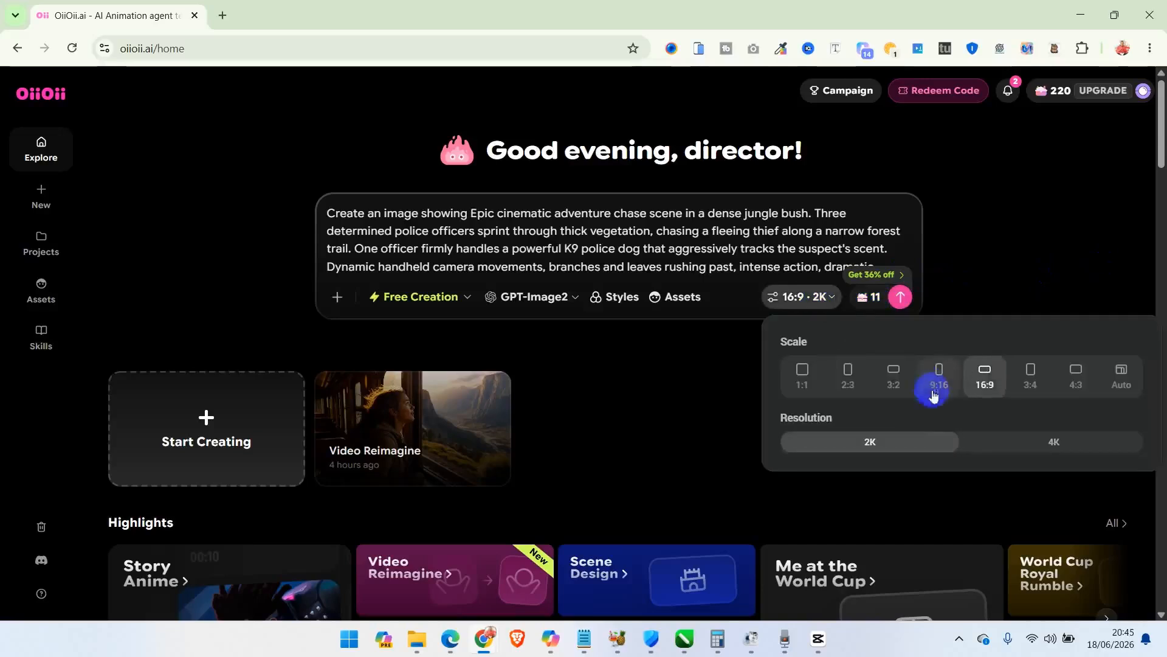
left_click(1044, 434)
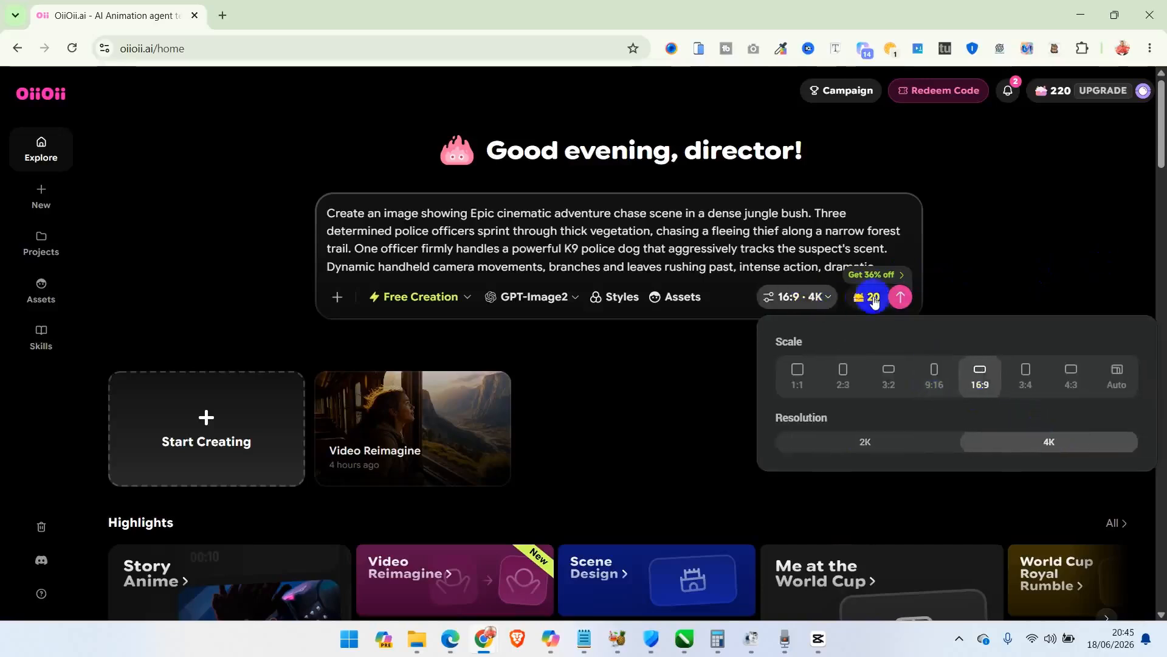
left_click(867, 442)
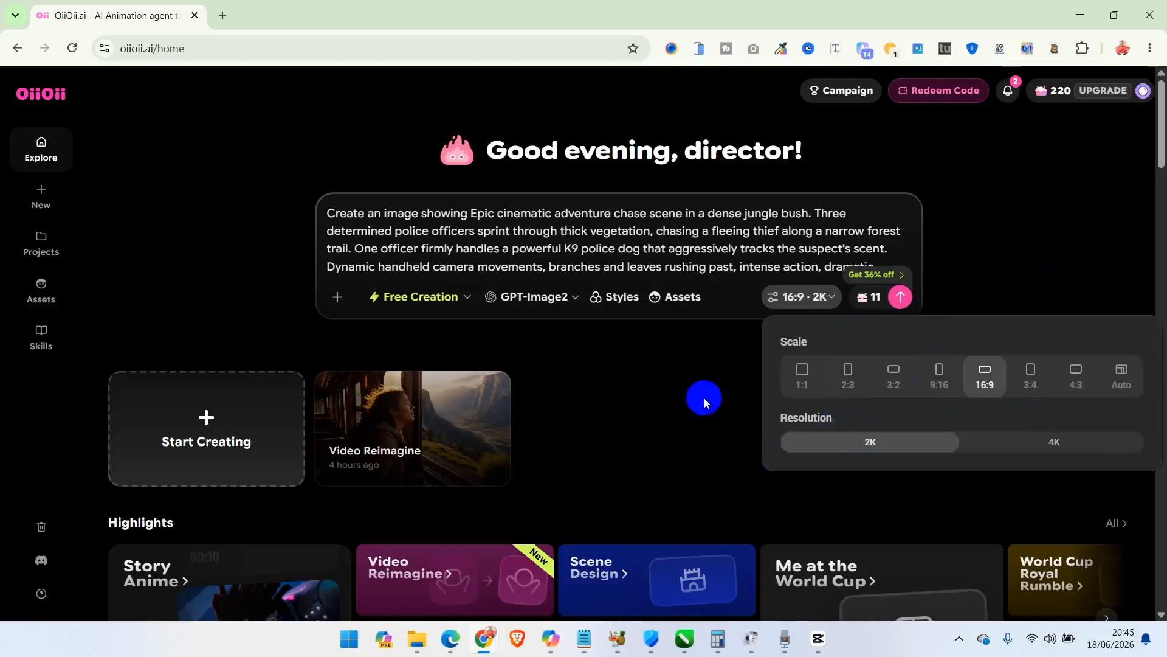
left_click(704, 398)
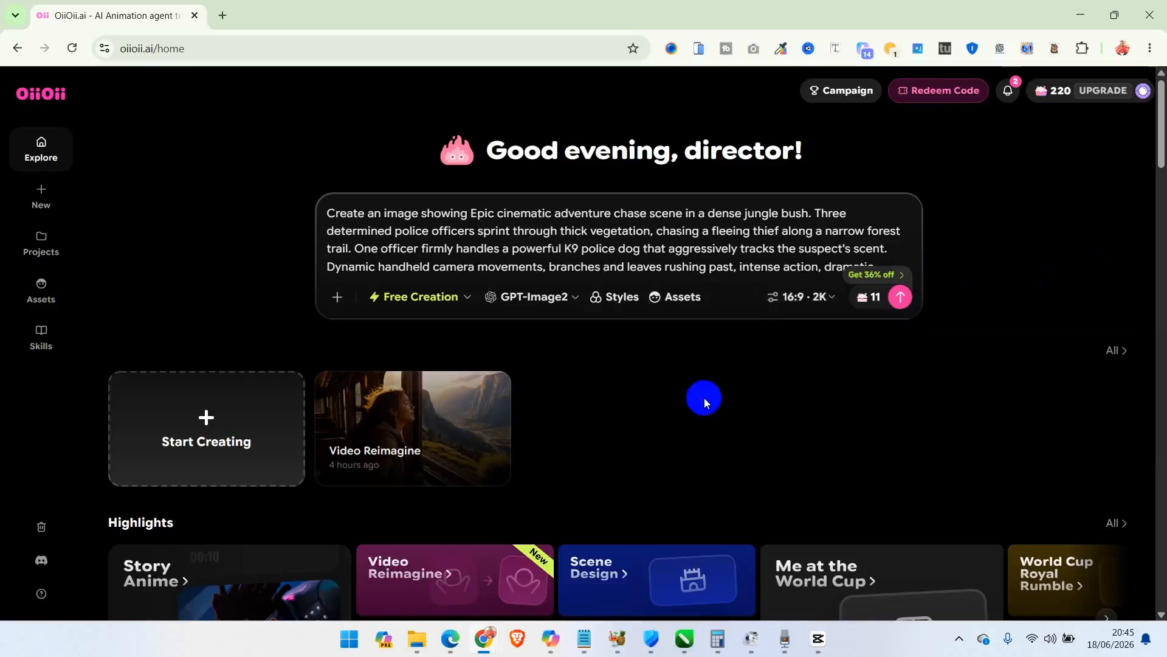
Generate the jungle chase image and open the result from the agent's conversation as an enlarged preview.
left_click(901, 298)
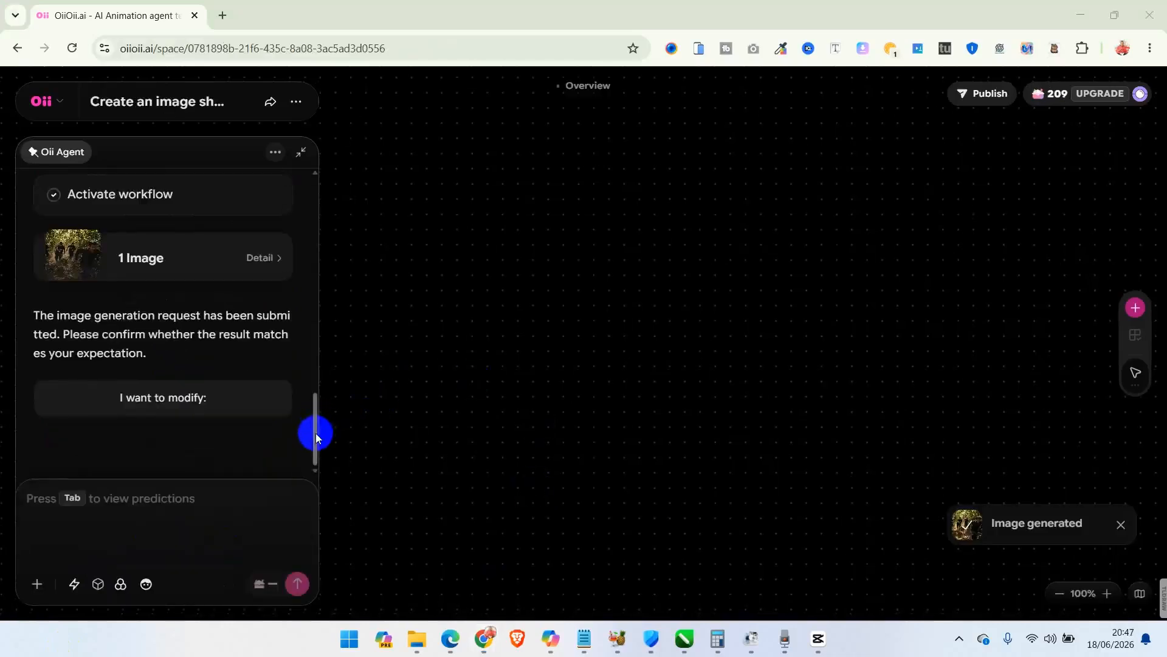
left_click_drag(316, 434, 315, 431)
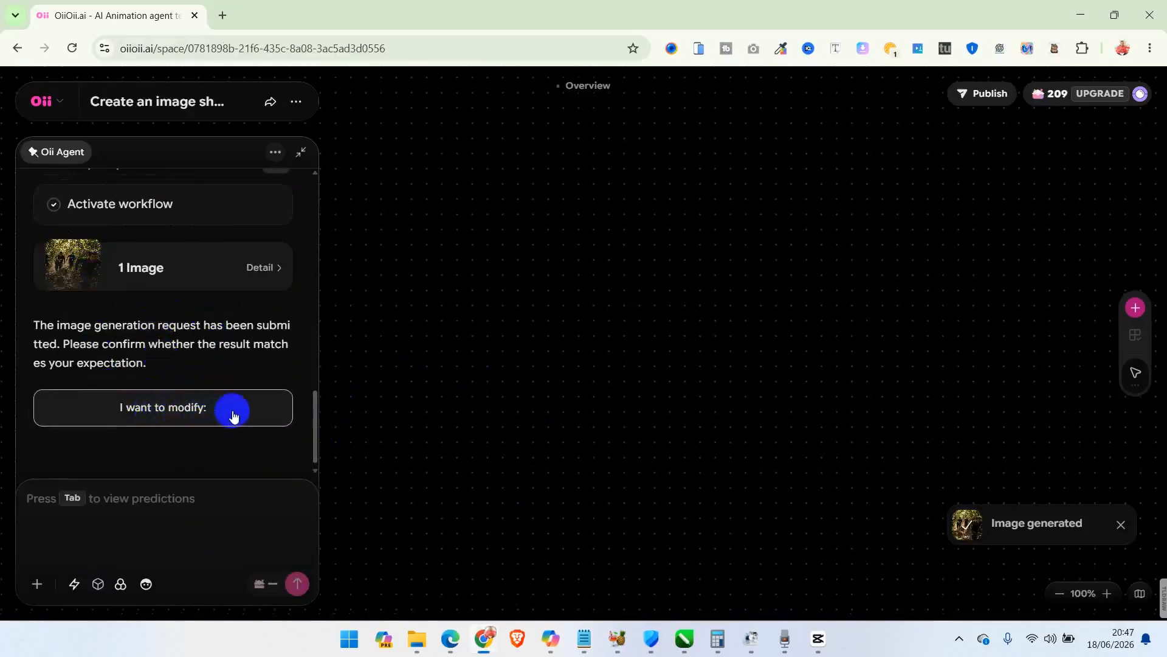
left_click_drag(313, 403, 315, 398)
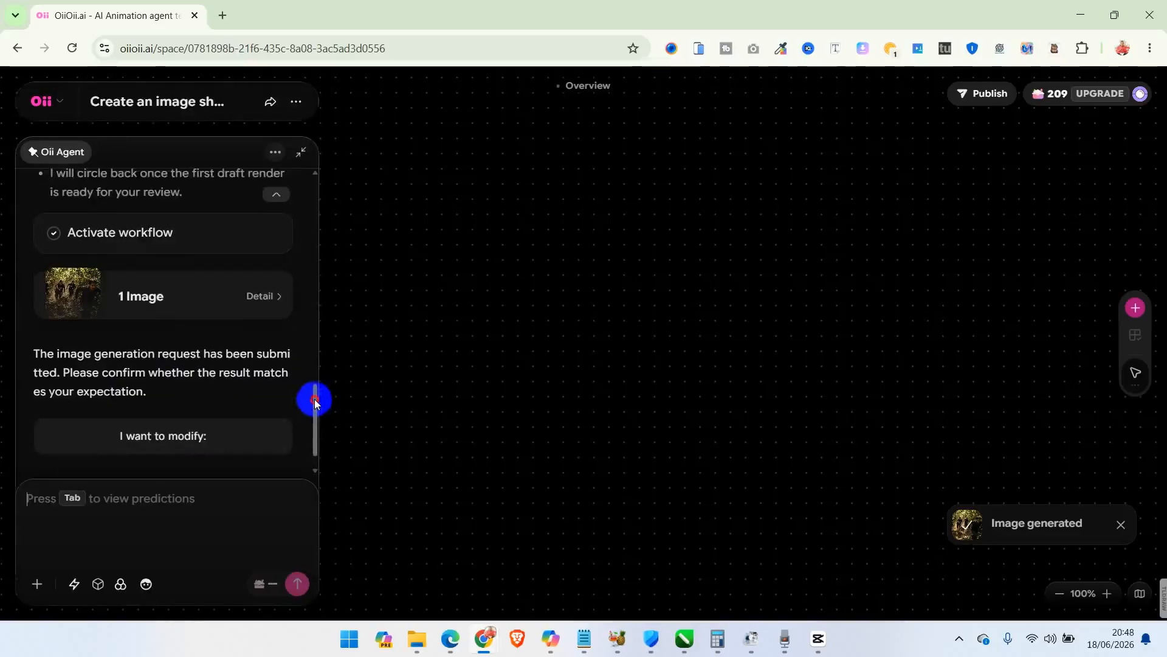
left_click(67, 295)
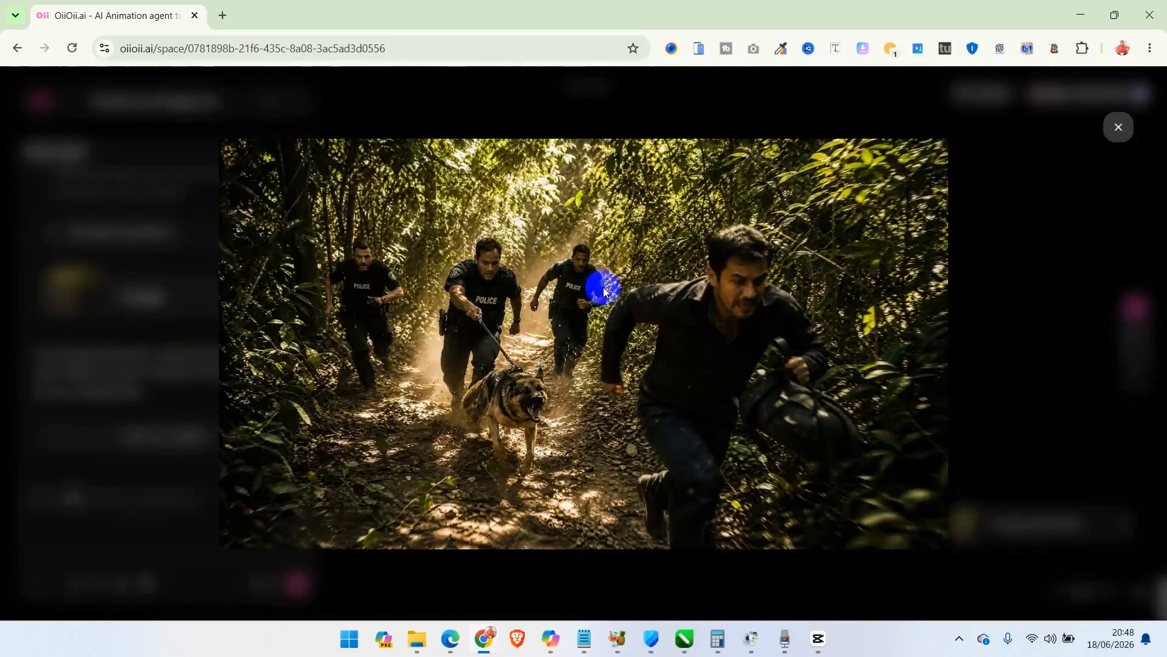
Save the enlarged jungle chase image to the computer and close the preview.
right_click(622, 247)
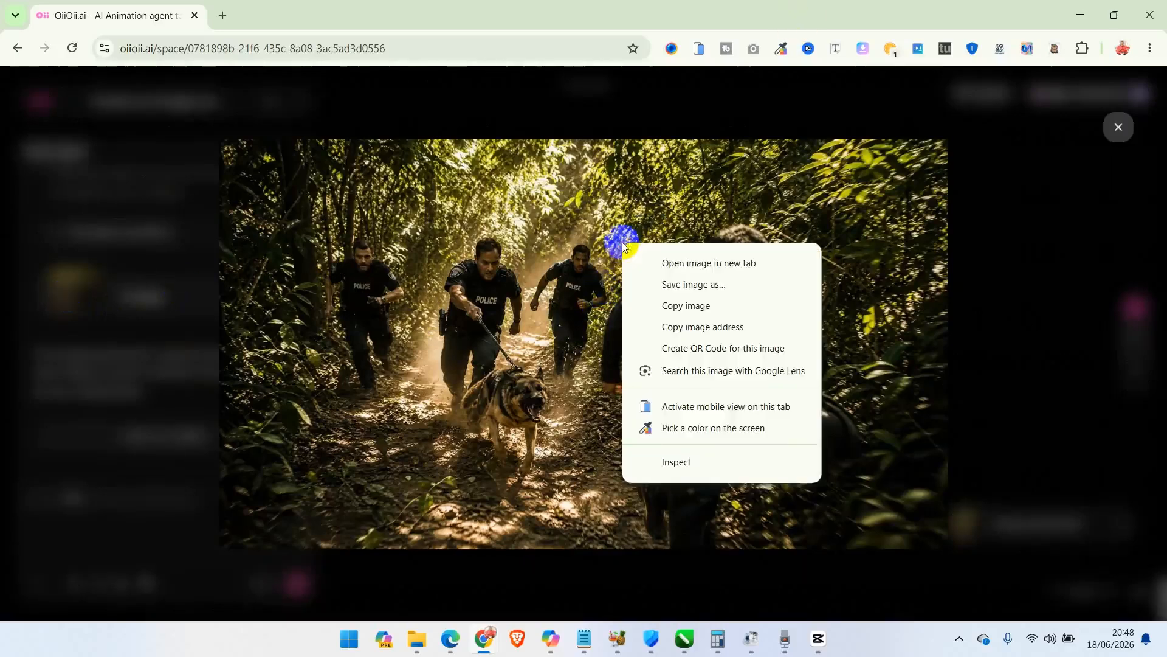
left_click(670, 289)
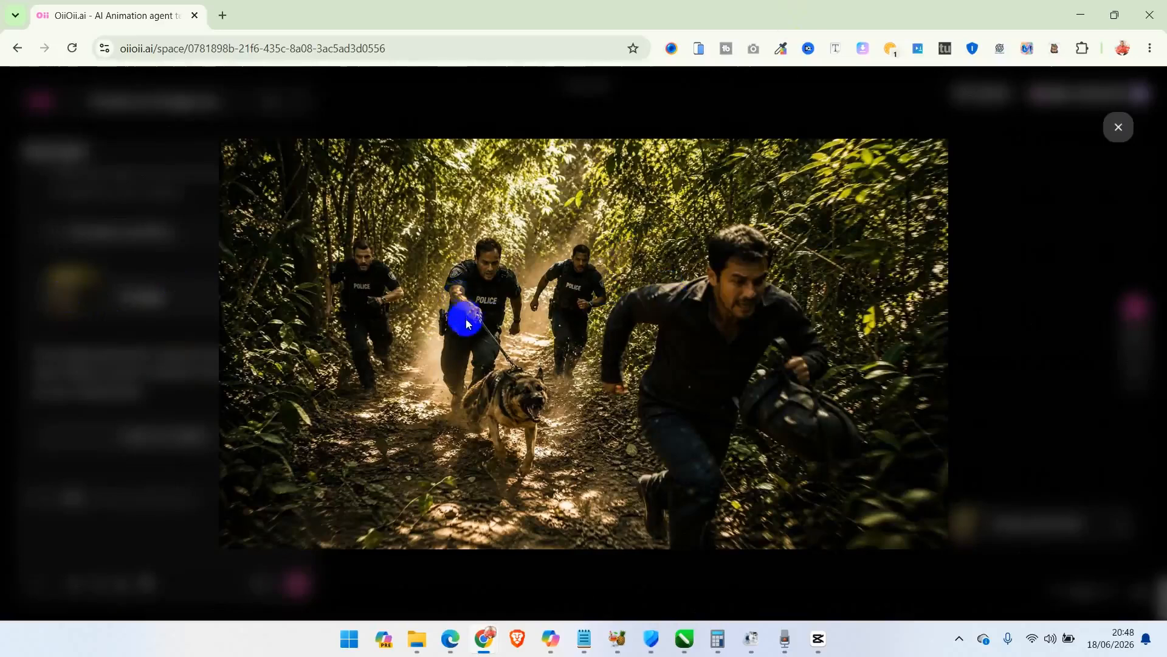
left_click(462, 342)
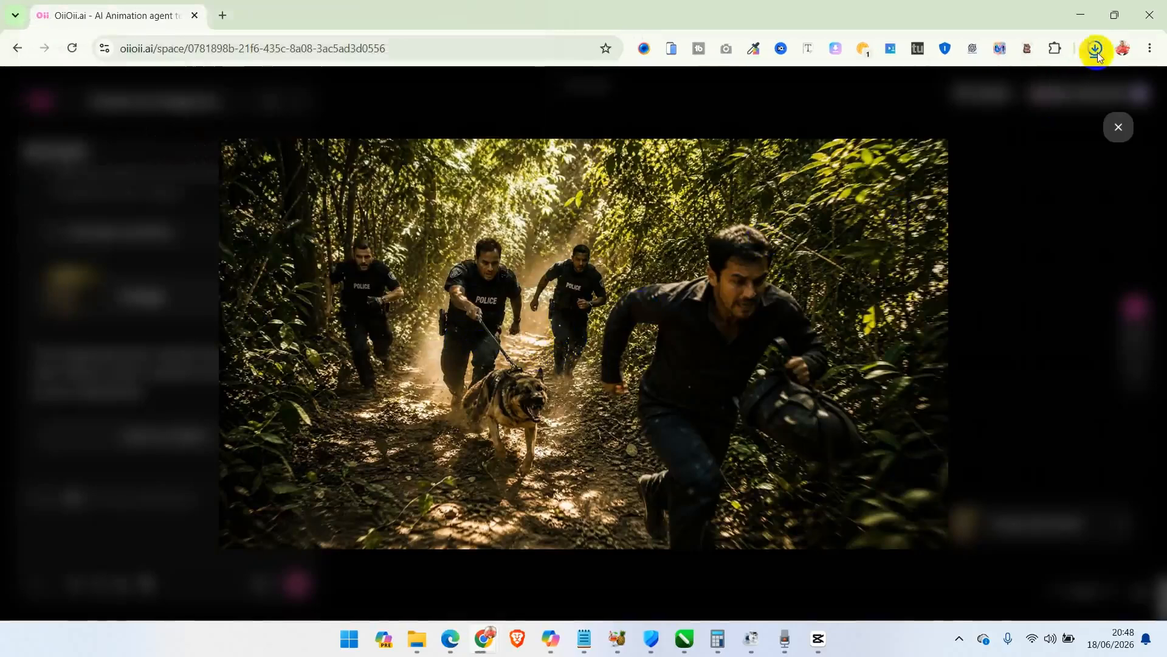
left_click(1119, 127)
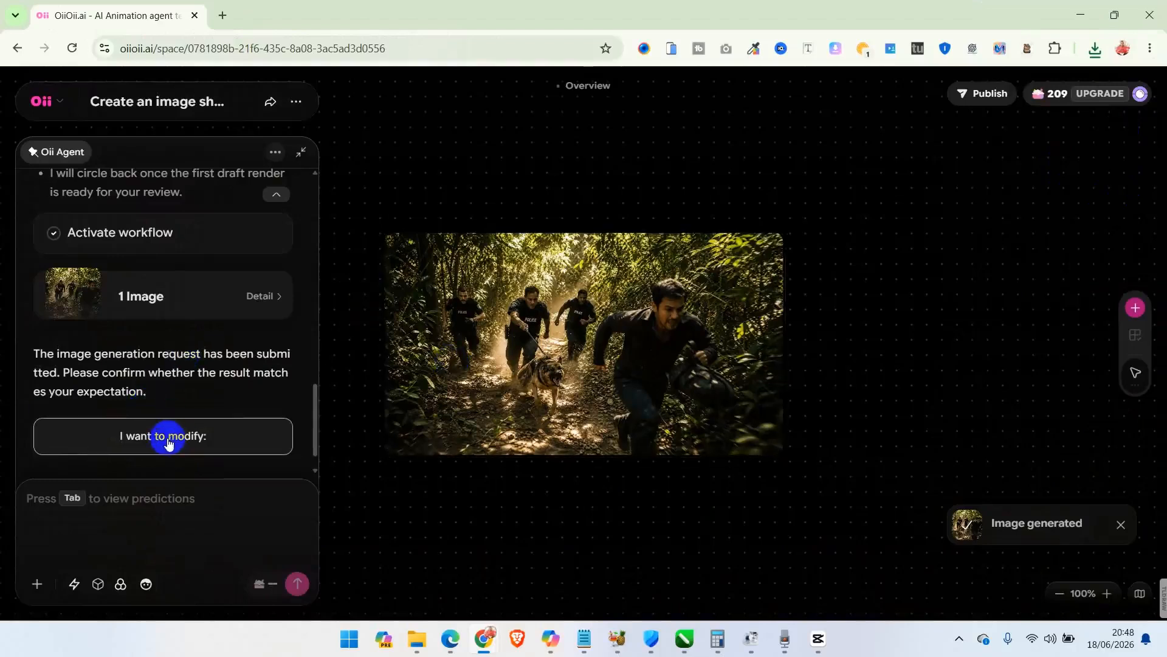
Select the generated image on the canvas and add the file v2_mqjwvk4c_39b08710e0e35c73 from Downloads as its prompt's reference image.
left_click(667, 346)
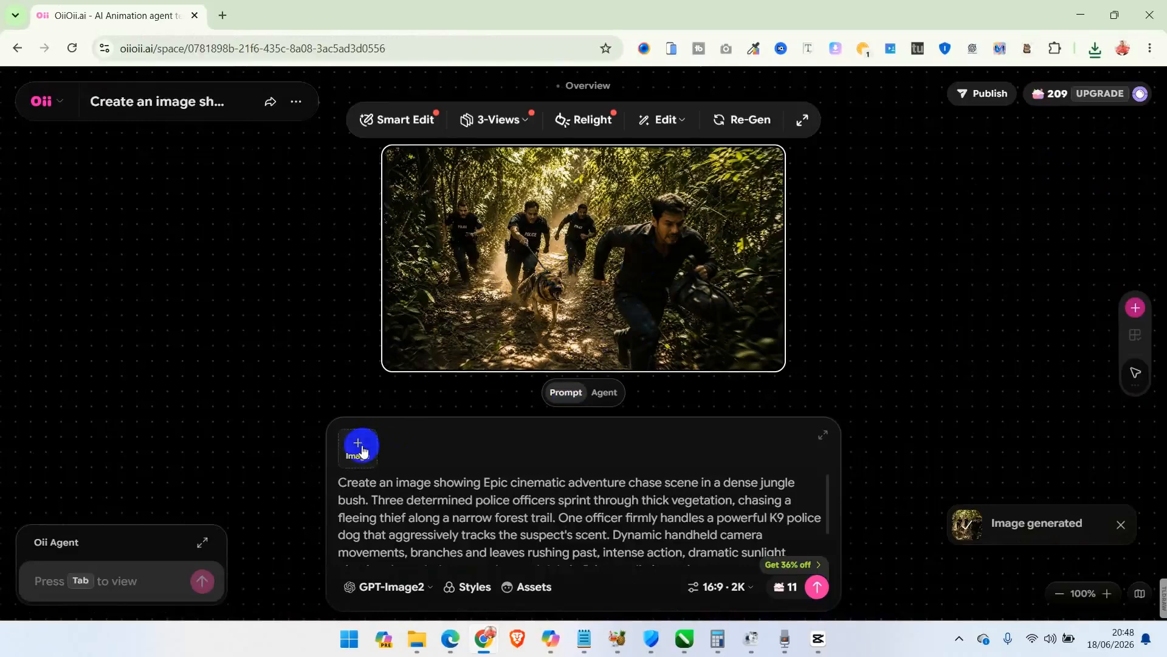
left_click(363, 451)
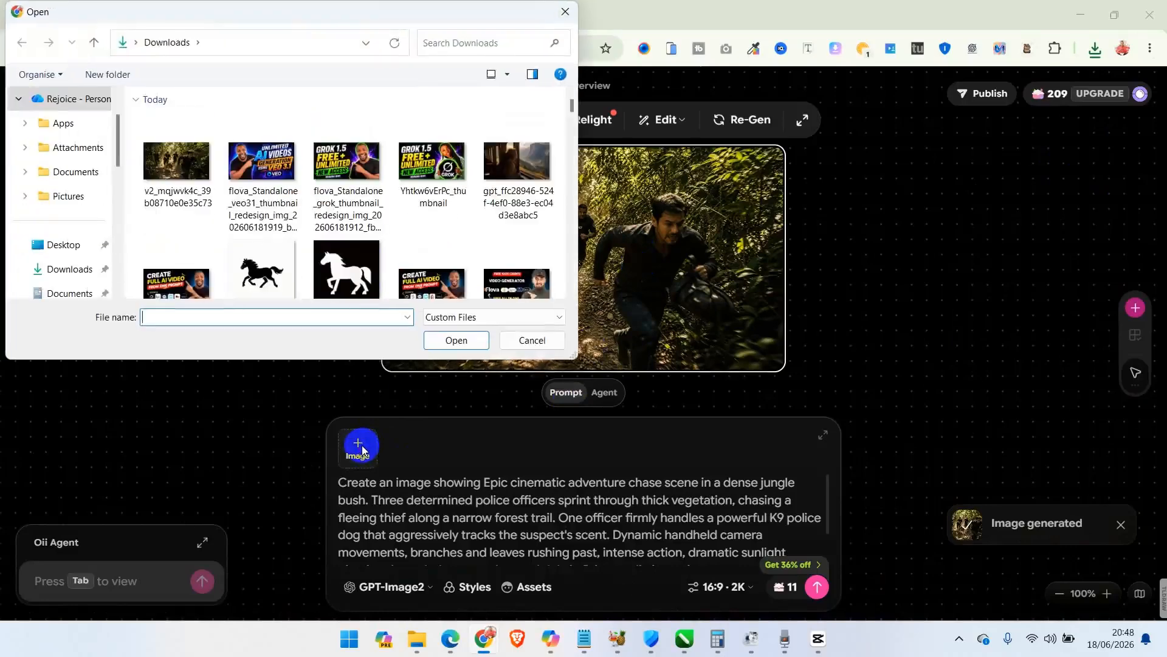
left_click(194, 185)
left_click(460, 340)
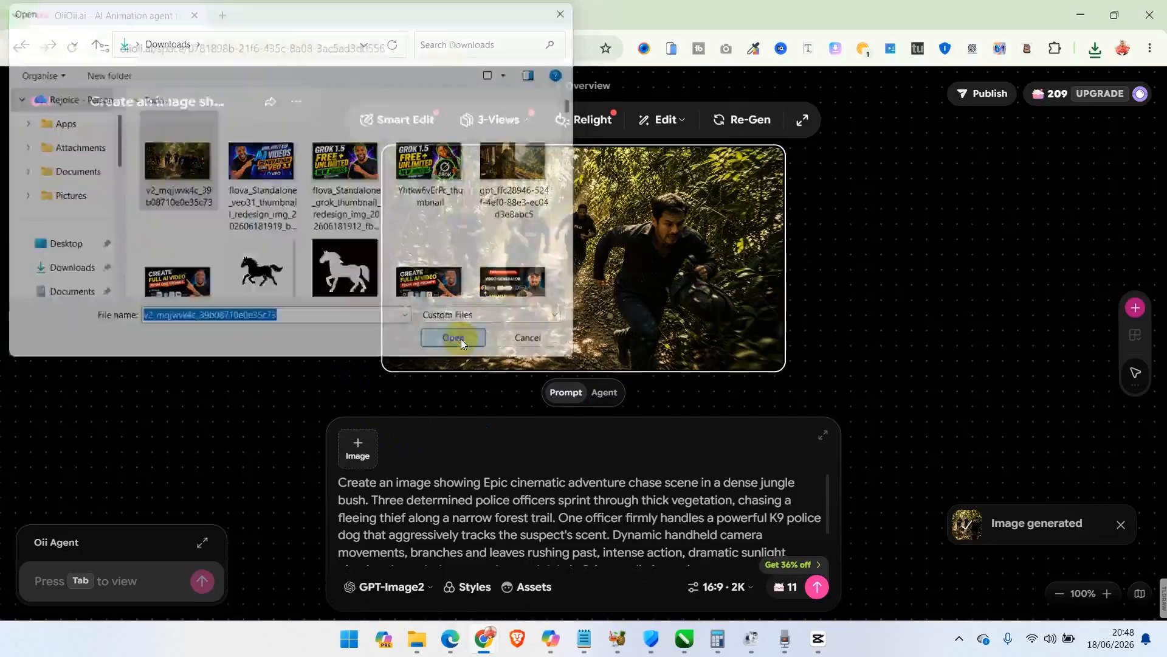
Remove the words "Create an image showing" from the start of the selected image's prompt.
triple_click(508, 544)
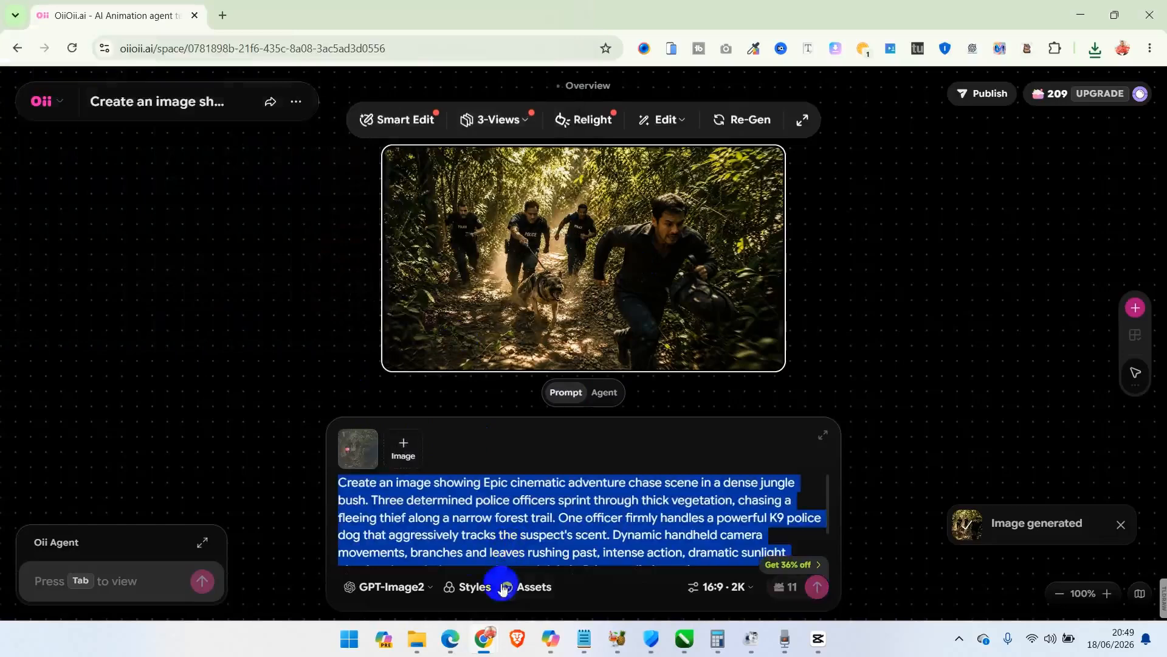
left_click(486, 482)
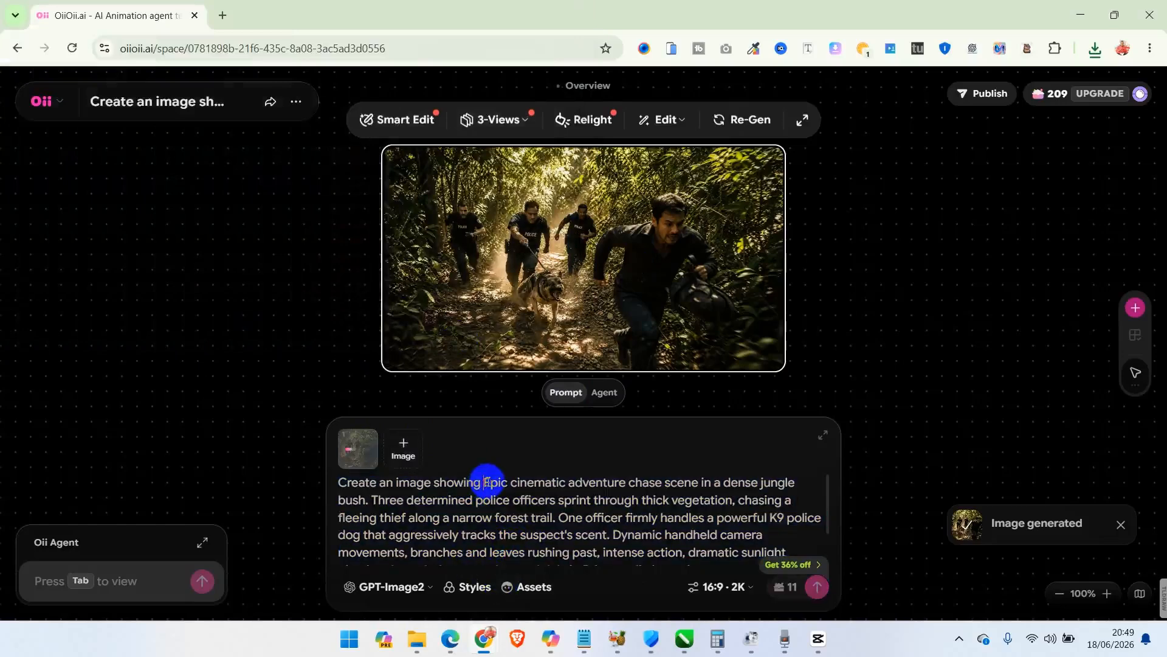
left_click_drag(484, 482, 342, 482)
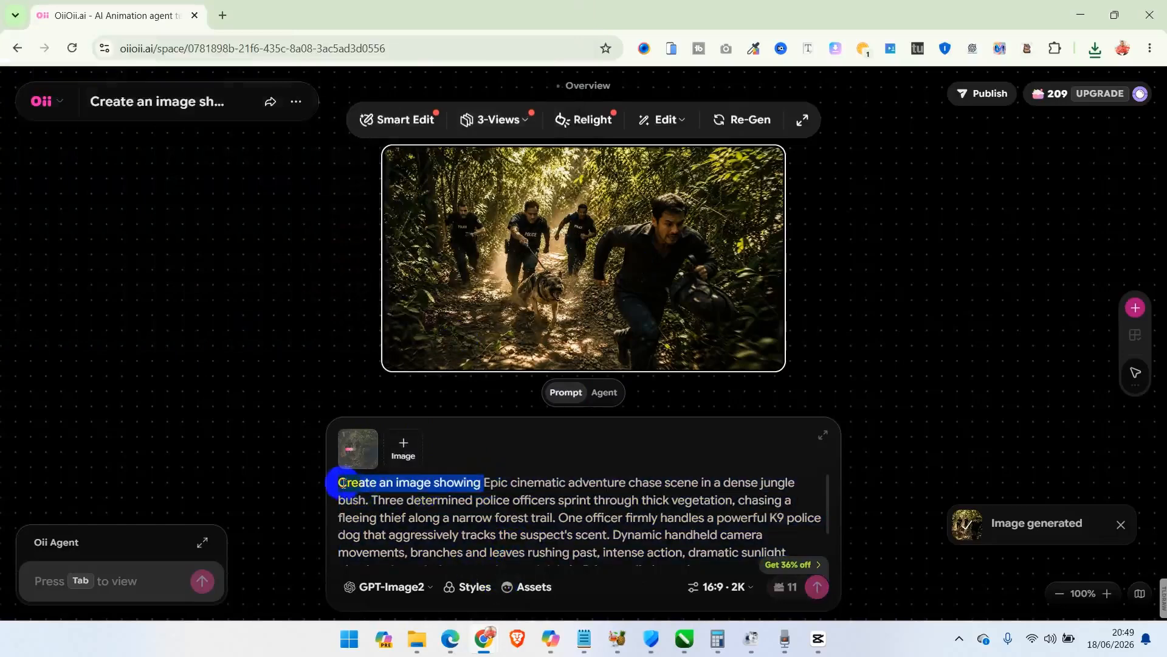
key("BackSpace")
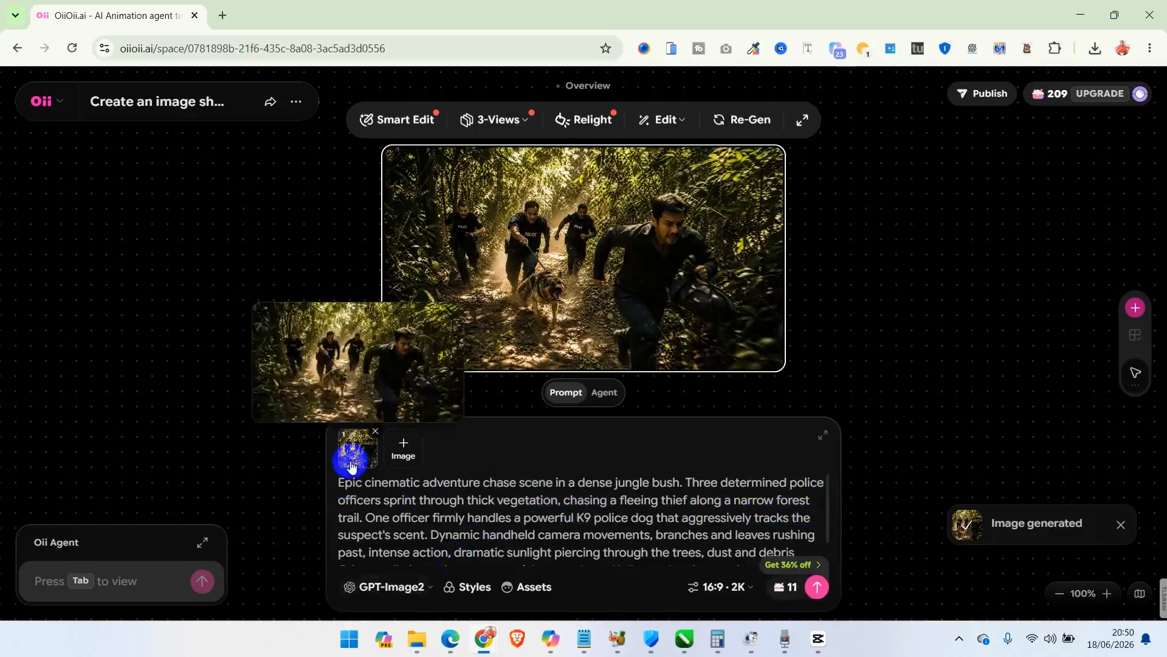
mouse_move(358, 463)
left_click(375, 507)
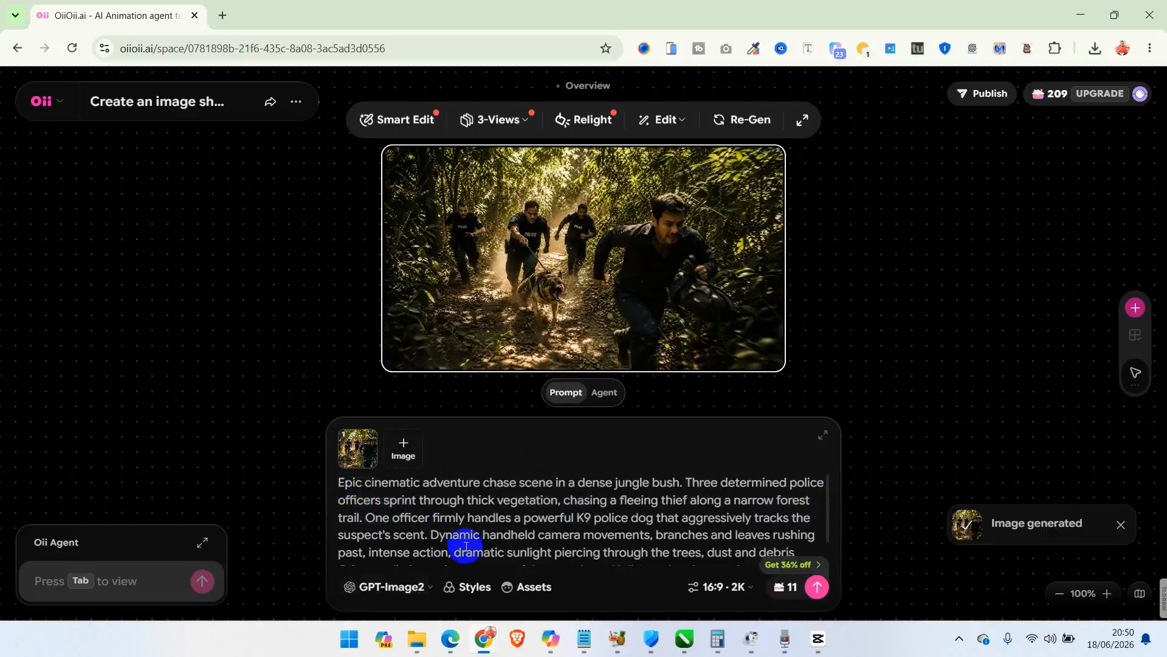
Switch the generation model to the Grok Imagine 1.5 video model.
left_click(391, 586)
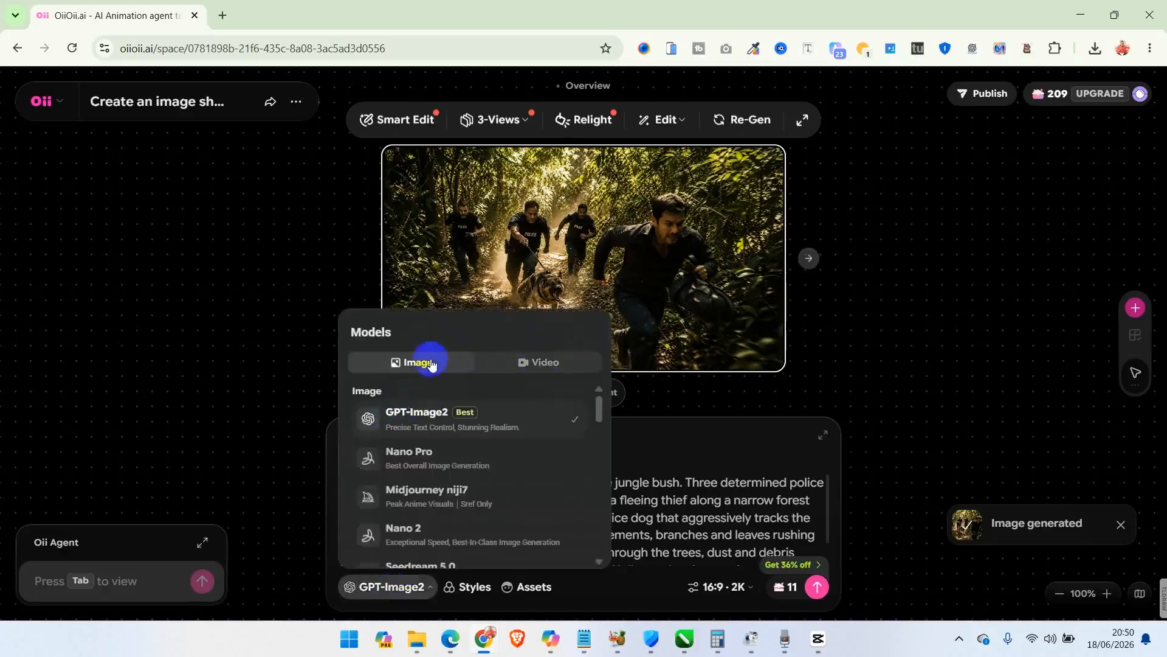
left_click(555, 361)
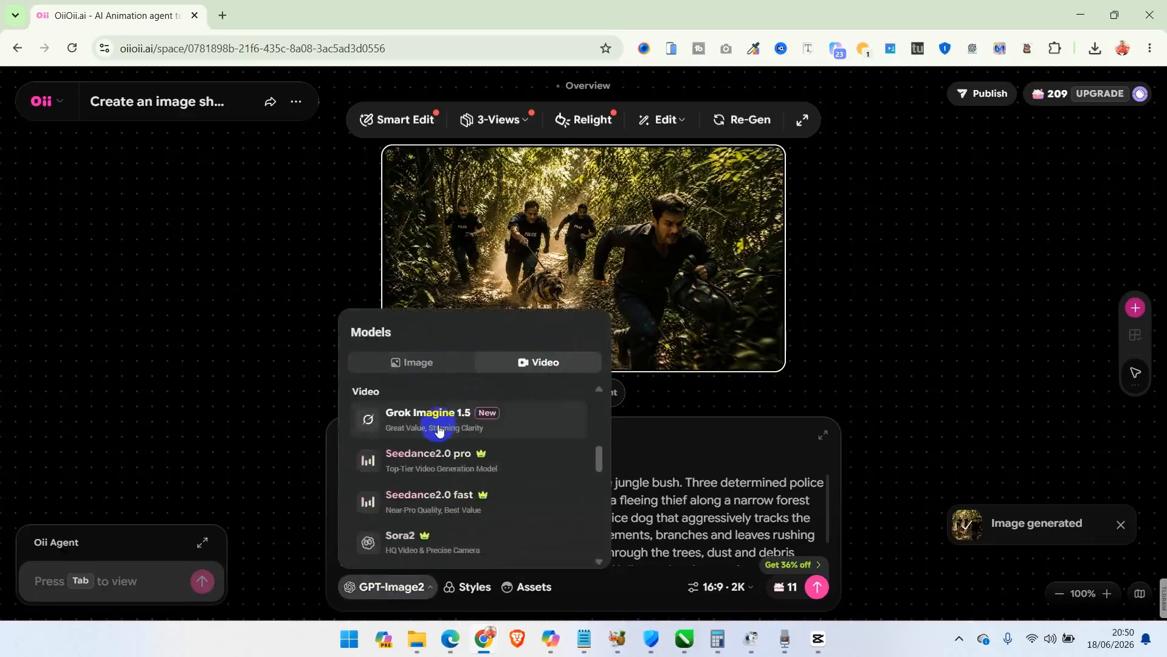
left_click(439, 429)
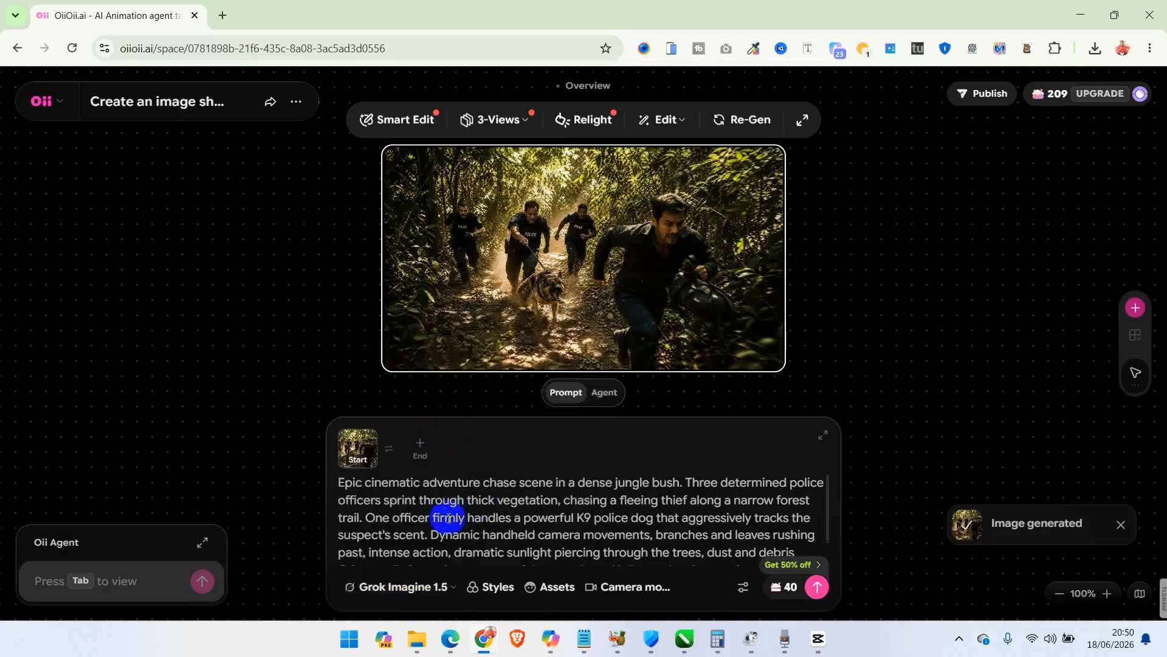
View the style library offered for the Grok Imagine 1.5 model and close it without choosing a style.
left_click(498, 588)
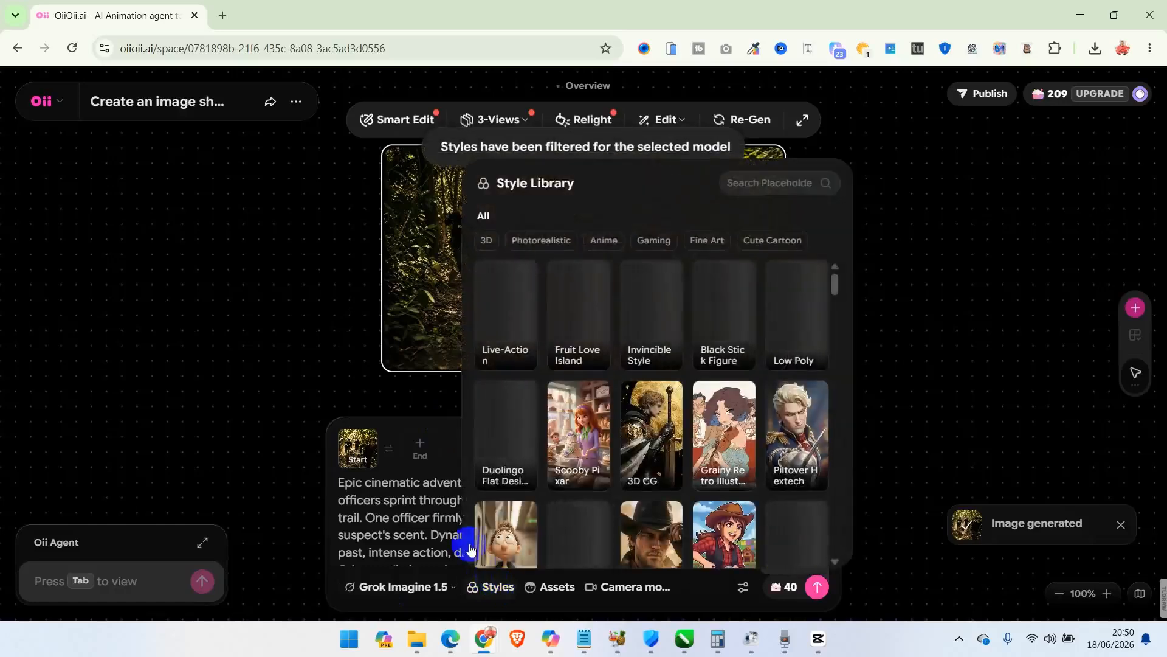
left_click(436, 500)
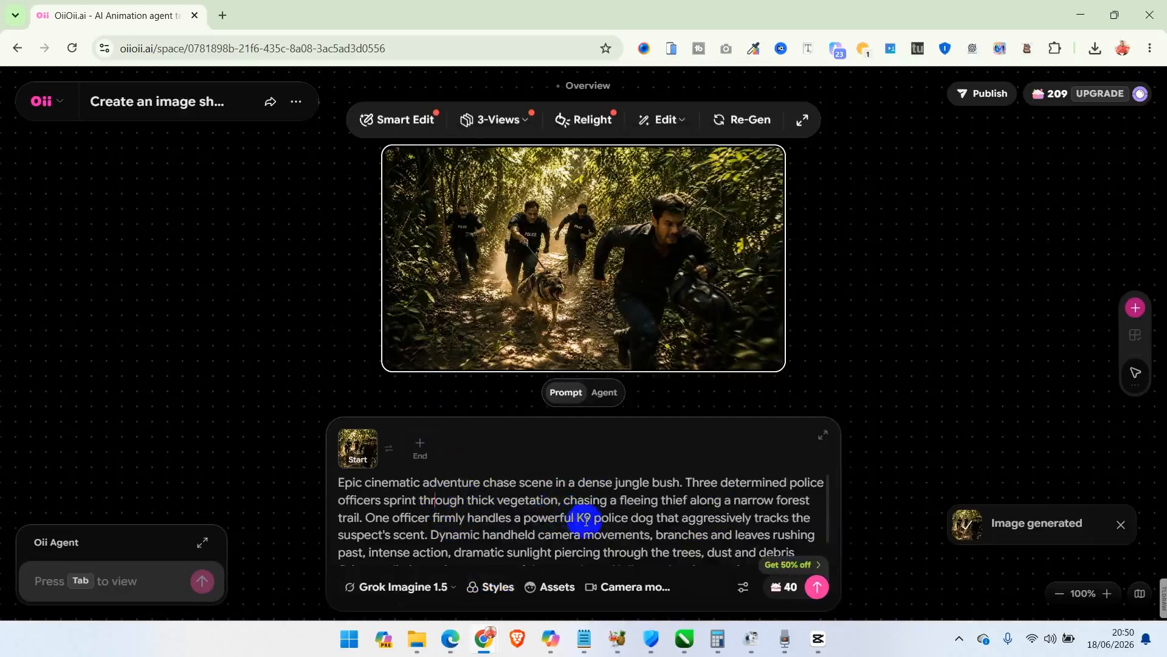
Open the OiiOii home page in a second browser tab, view it, and return to the jungle chase project.
left_click(46, 101)
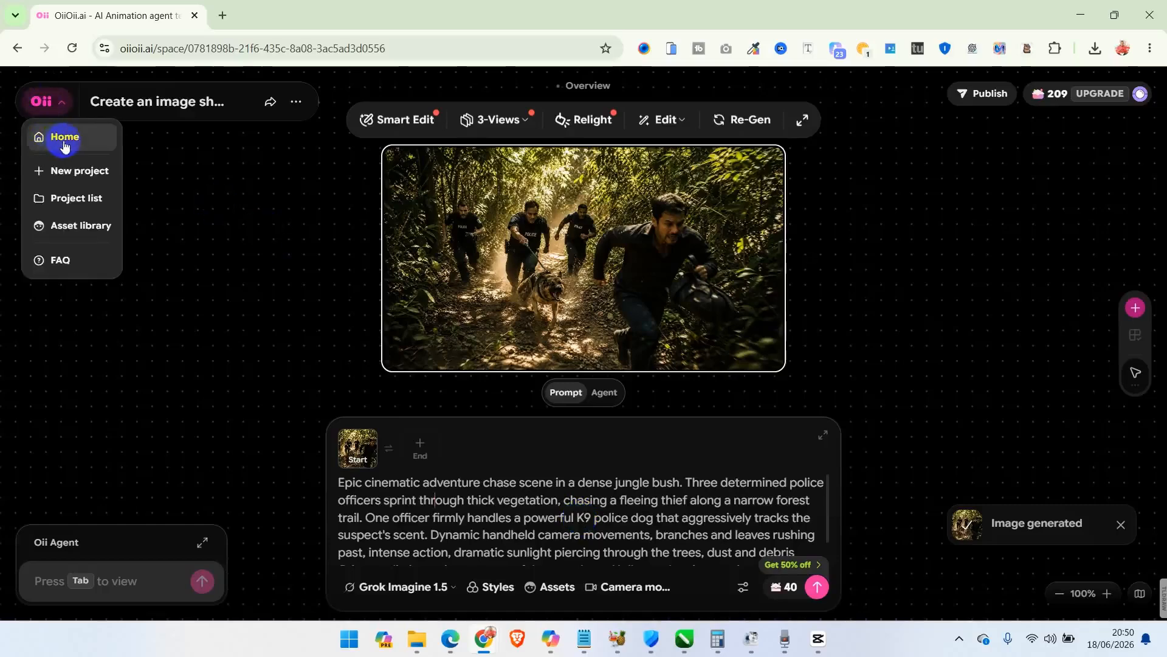
left_click(64, 145)
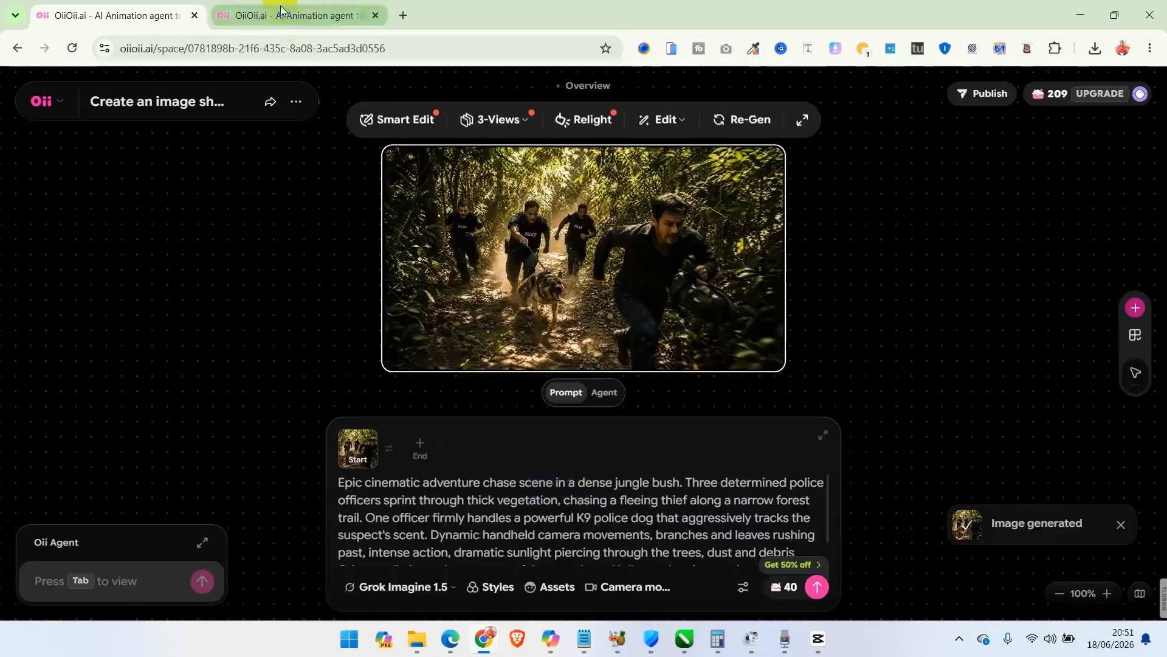
left_click(280, 11)
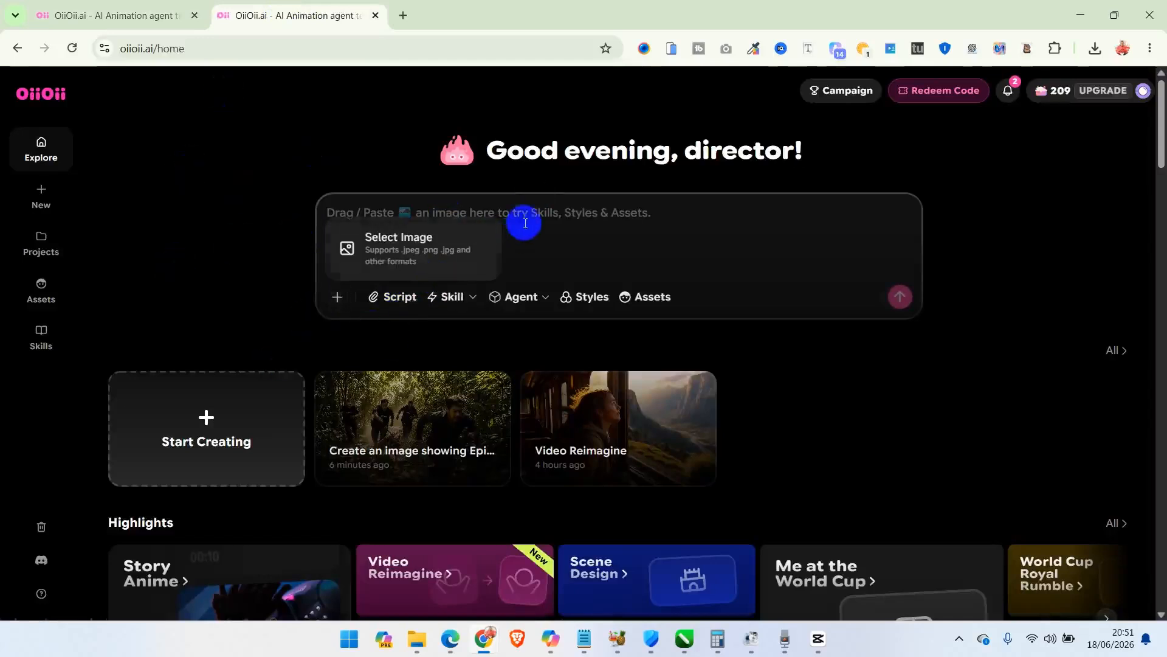
left_click(132, 15)
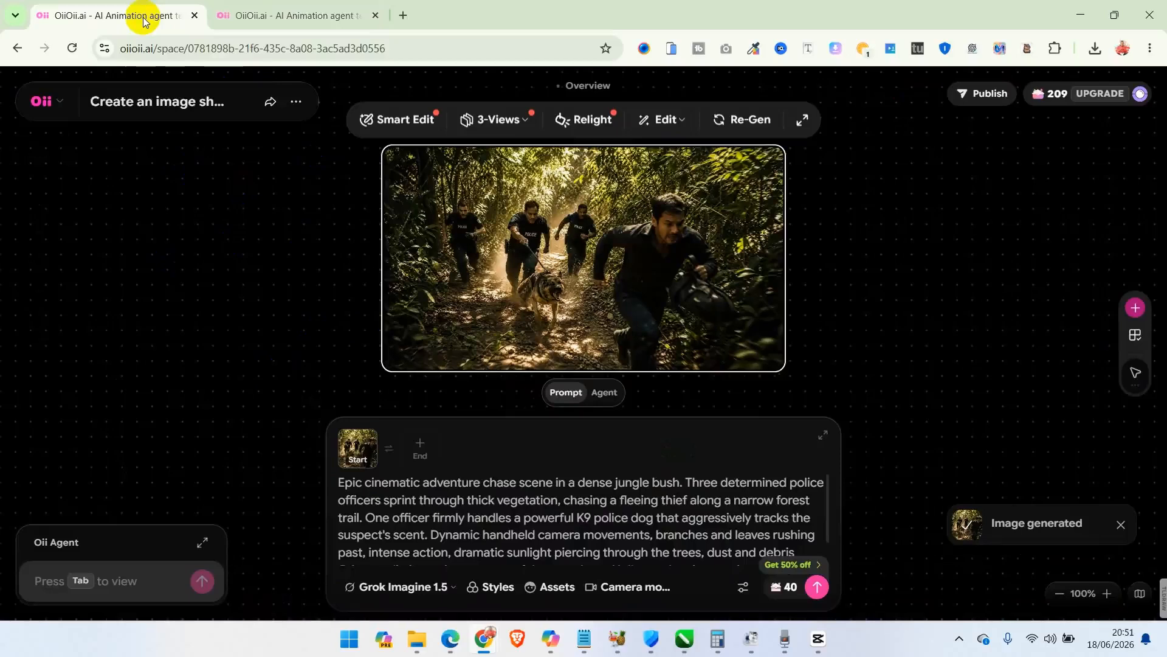
left_click(466, 519)
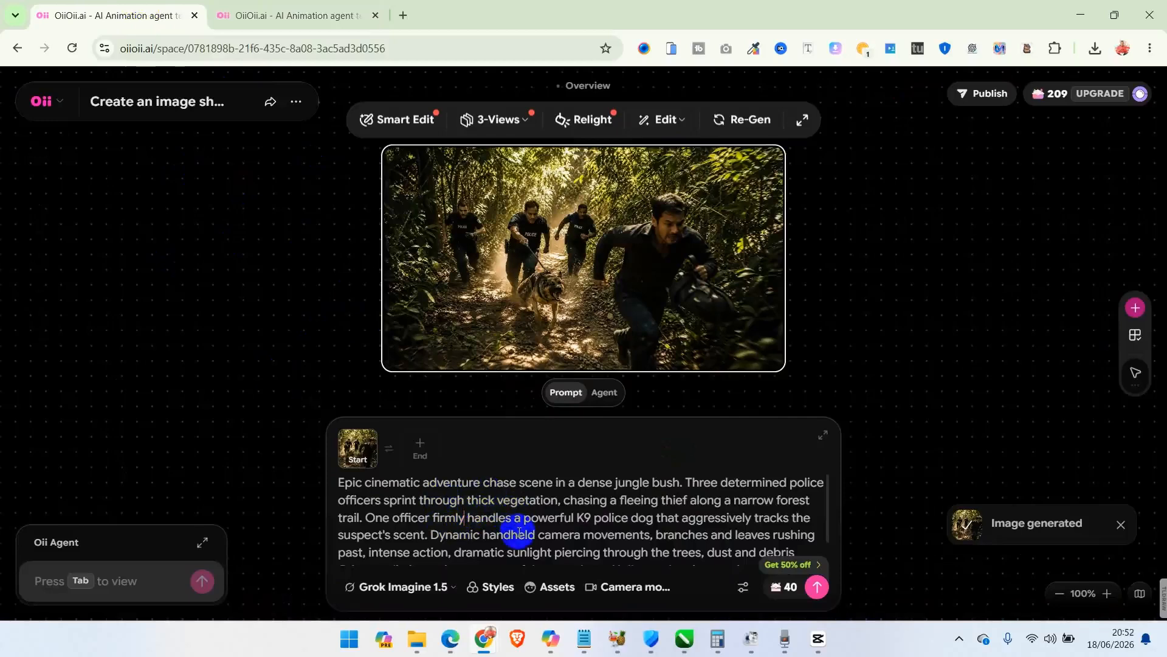
On the home page, attach the image v2_mqjwvk4c_39b08710e0e35c73 from Downloads to the prompt.
left_click(275, 17)
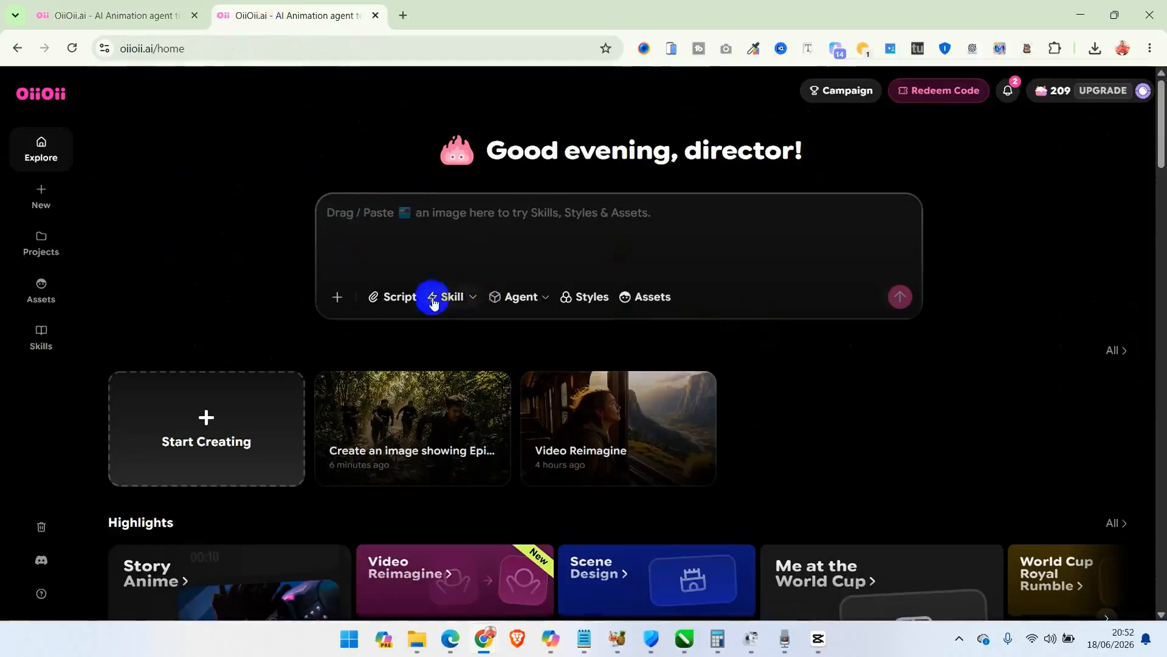
left_click(403, 298)
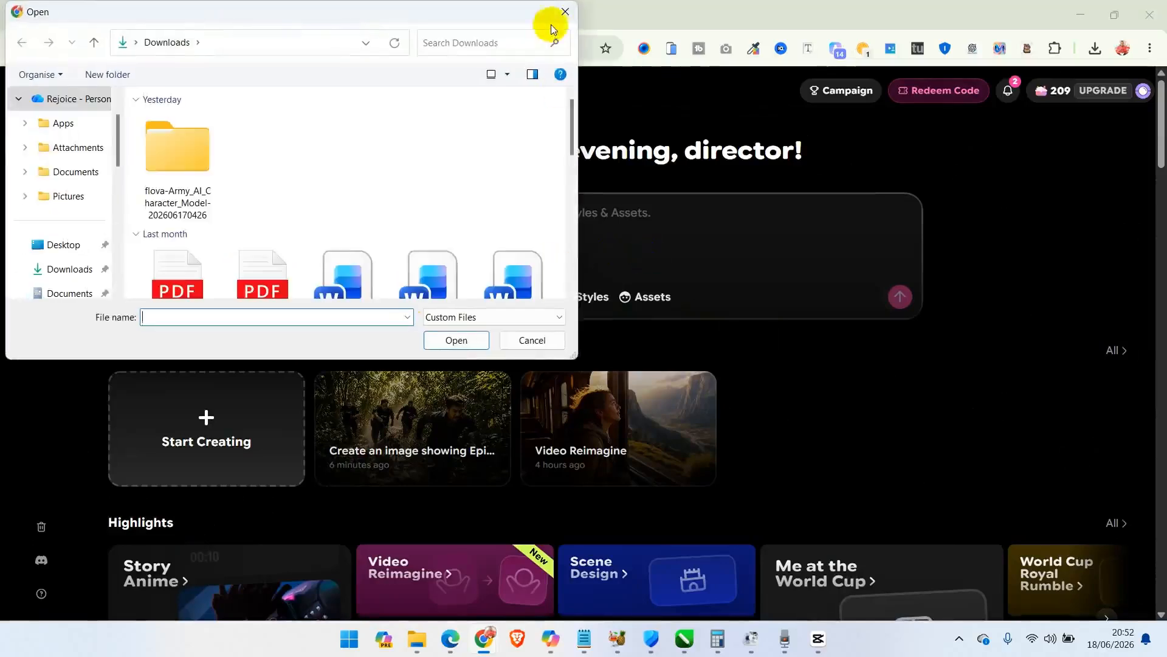
left_click(564, 13)
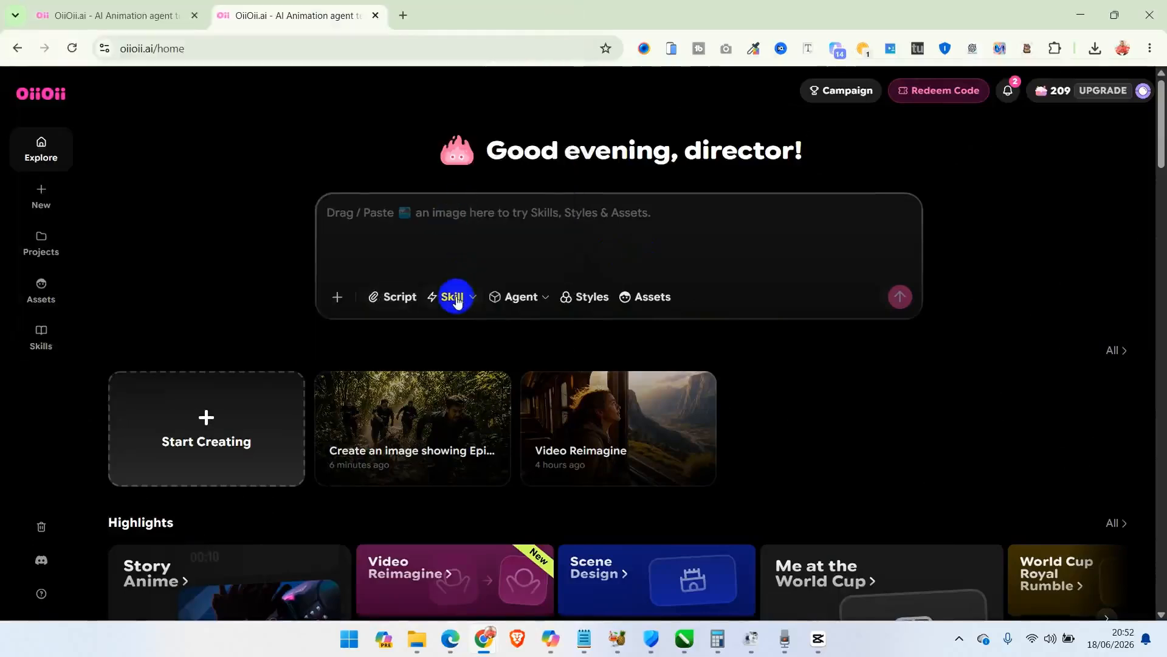
left_click(346, 298)
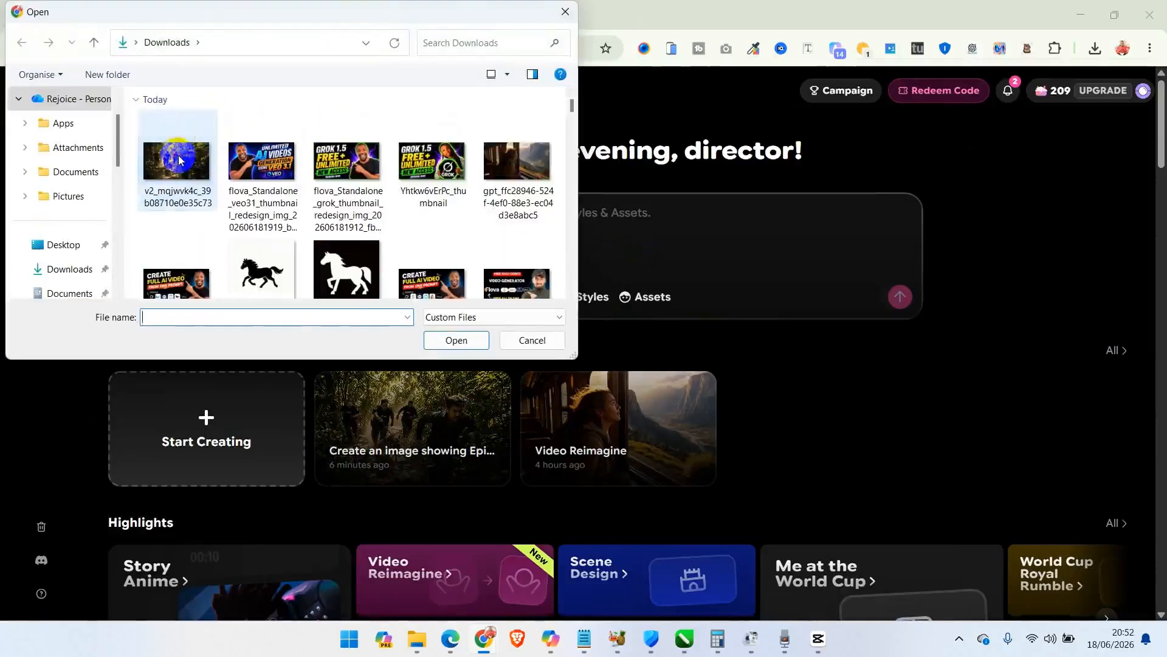
left_click(176, 162)
left_click(456, 339)
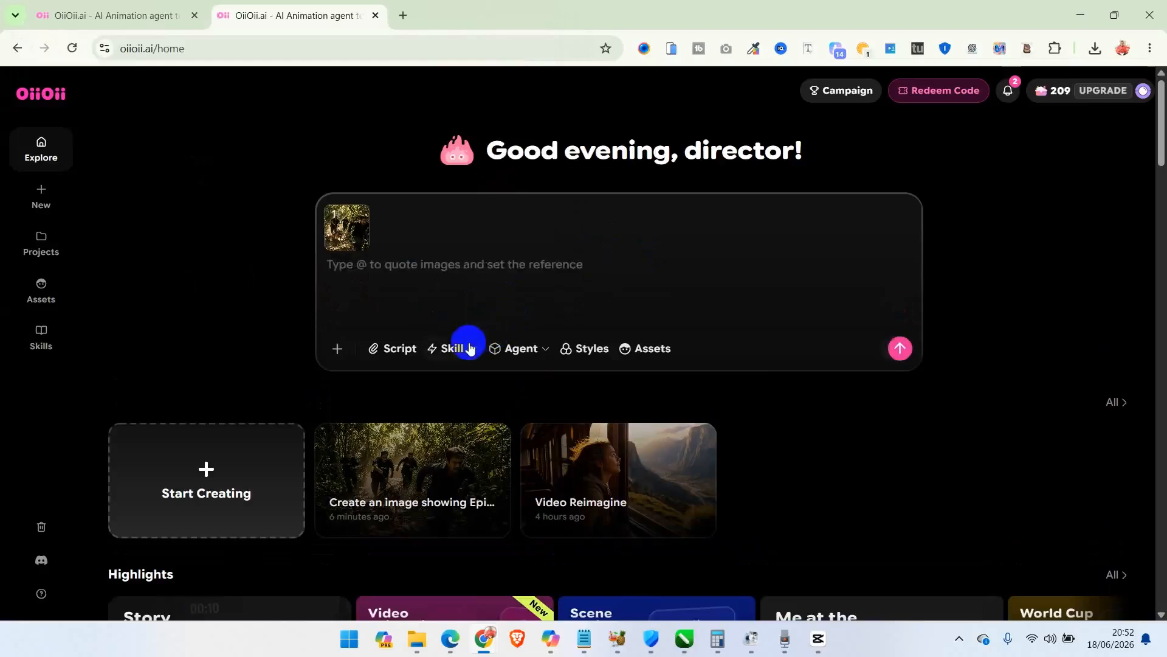
Choose the Free Creation skill from the Creators skills and paste the jungle chase prompt.
left_click(468, 348)
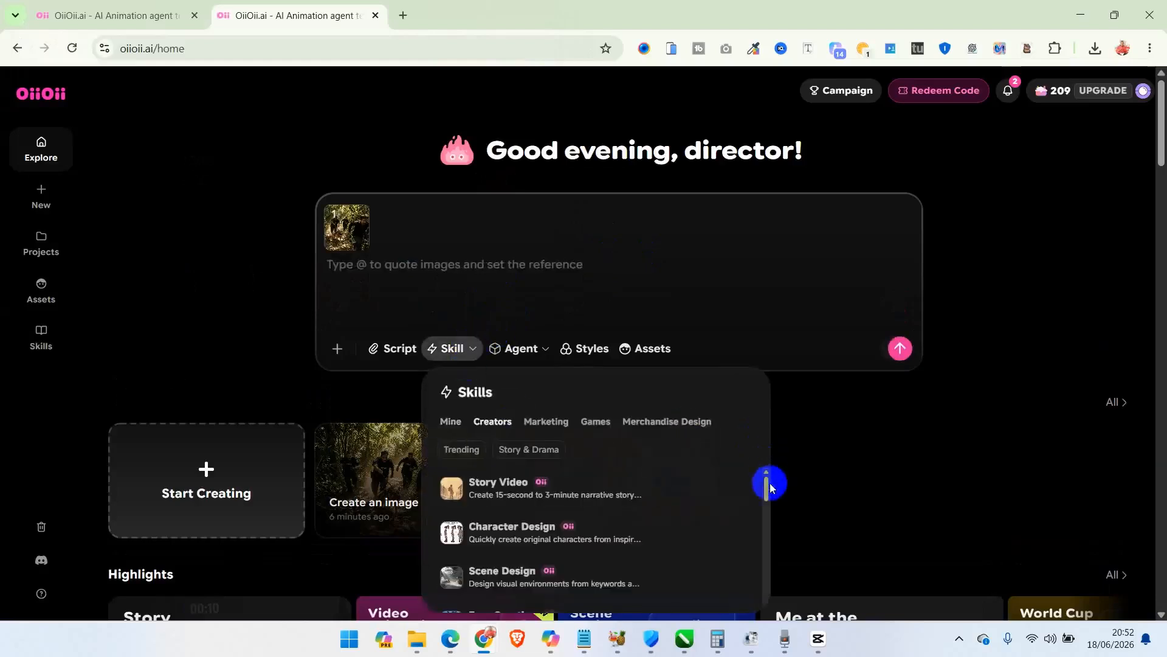
left_click_drag(768, 482, 766, 508)
mouse_move(535, 482)
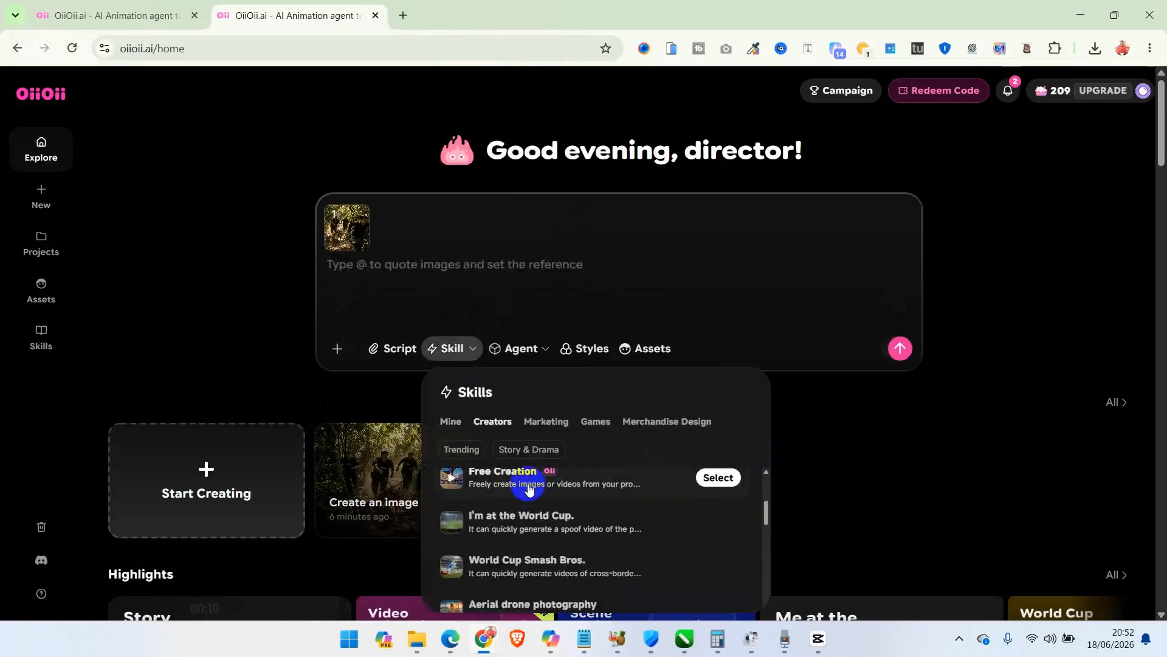
left_click(528, 487)
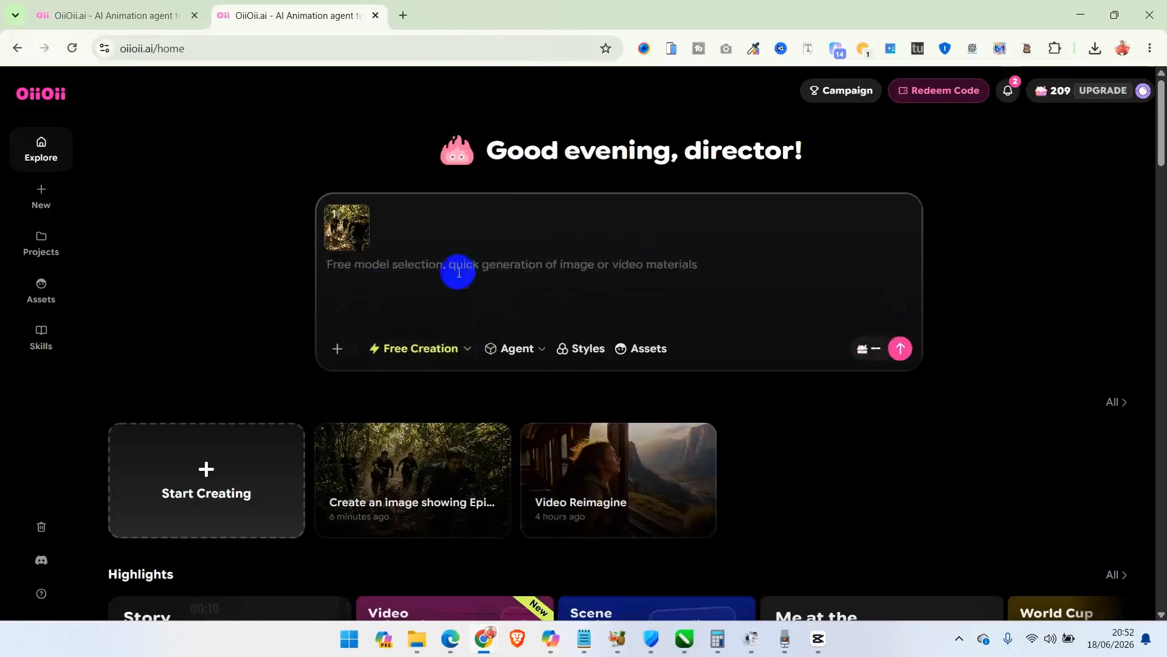
key("ctrl+v")
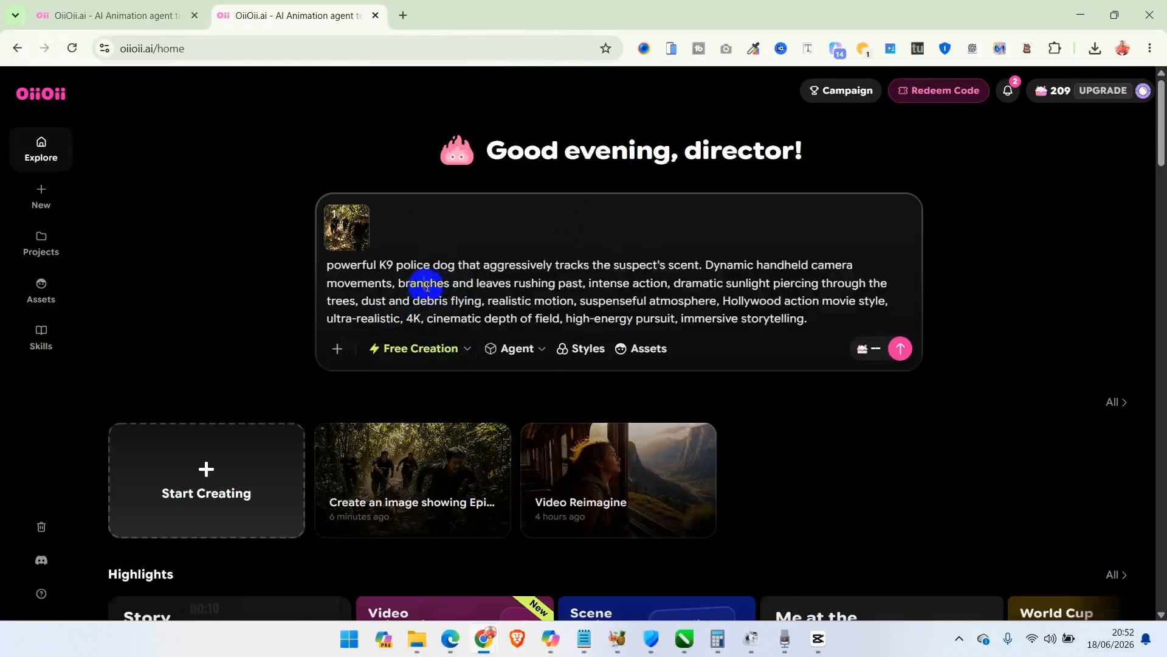
Clear the pasted prompt text and deselect the Free Creation skill.
key("ctrl+a")
key("BackSpace")
left_click(466, 350)
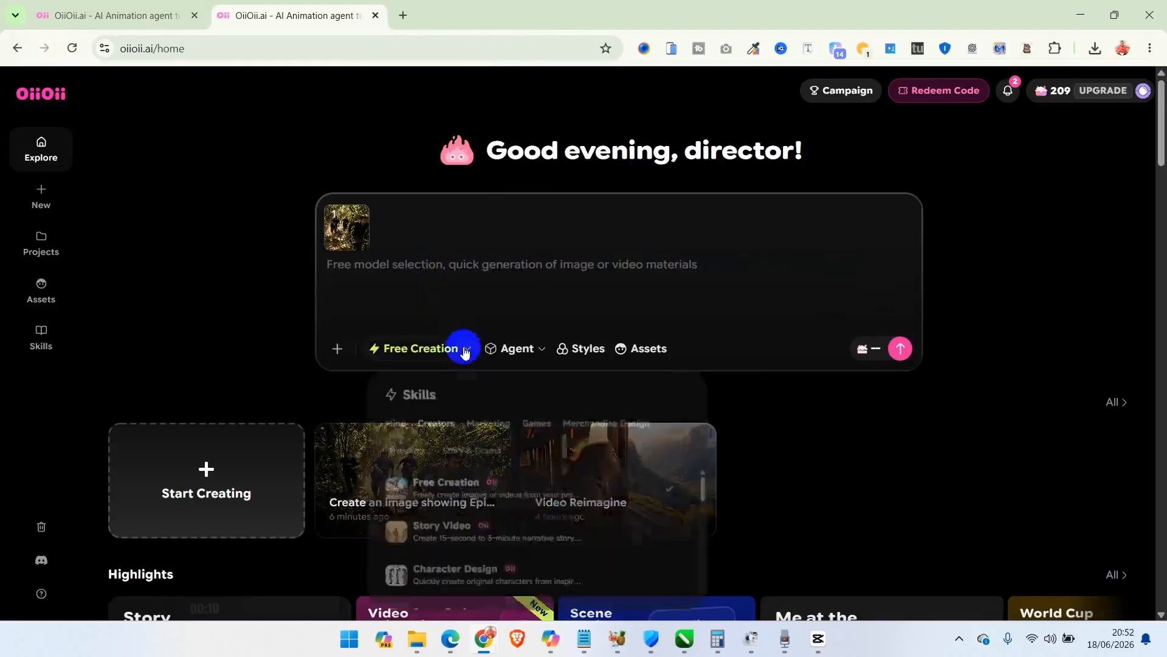
left_click(466, 492)
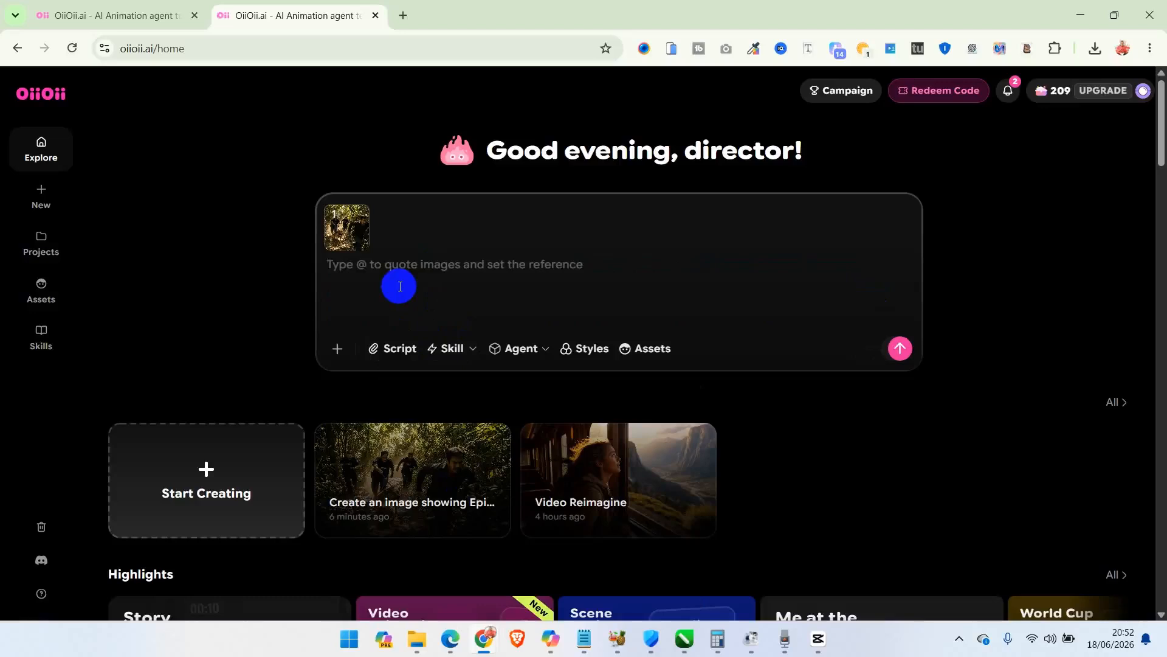
Paste the jungle chase prompt directly as text instead of converting it to txt, leaving no script file attached.
key("ctrl+v")
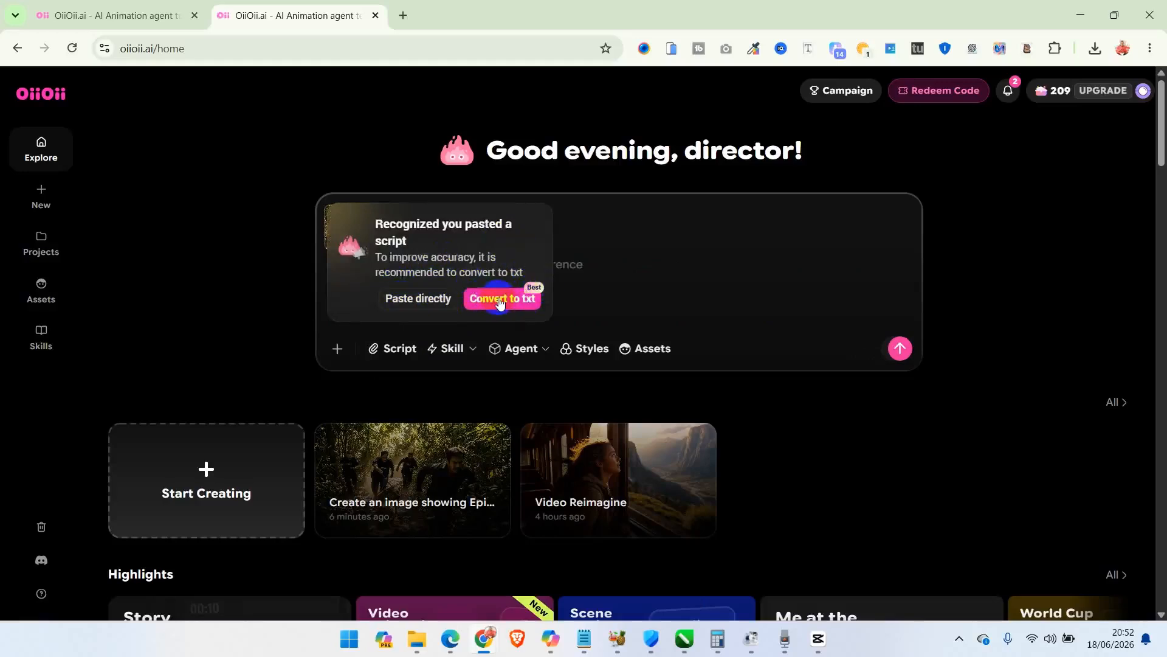
left_click(425, 302)
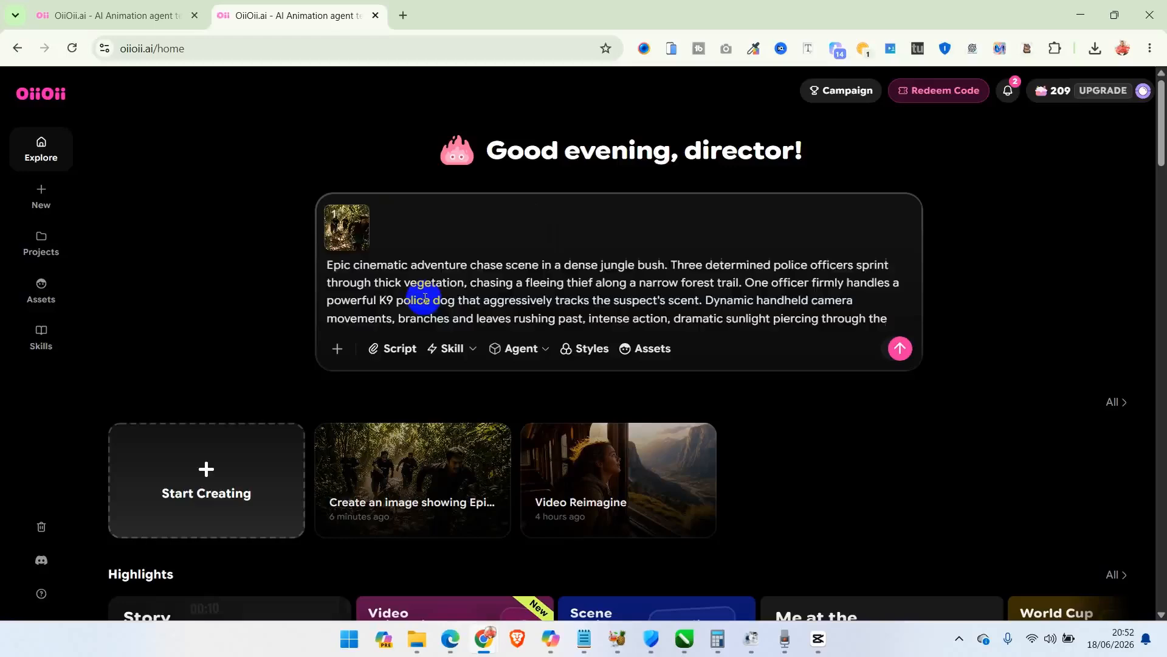
left_click(396, 349)
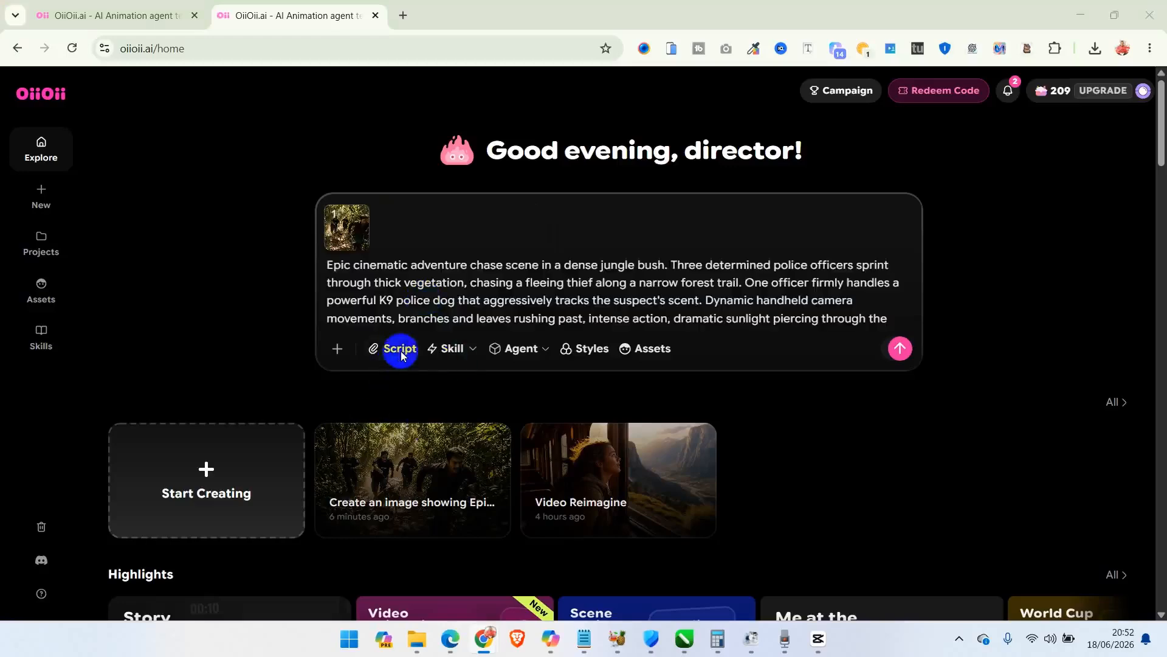
left_click(566, 12)
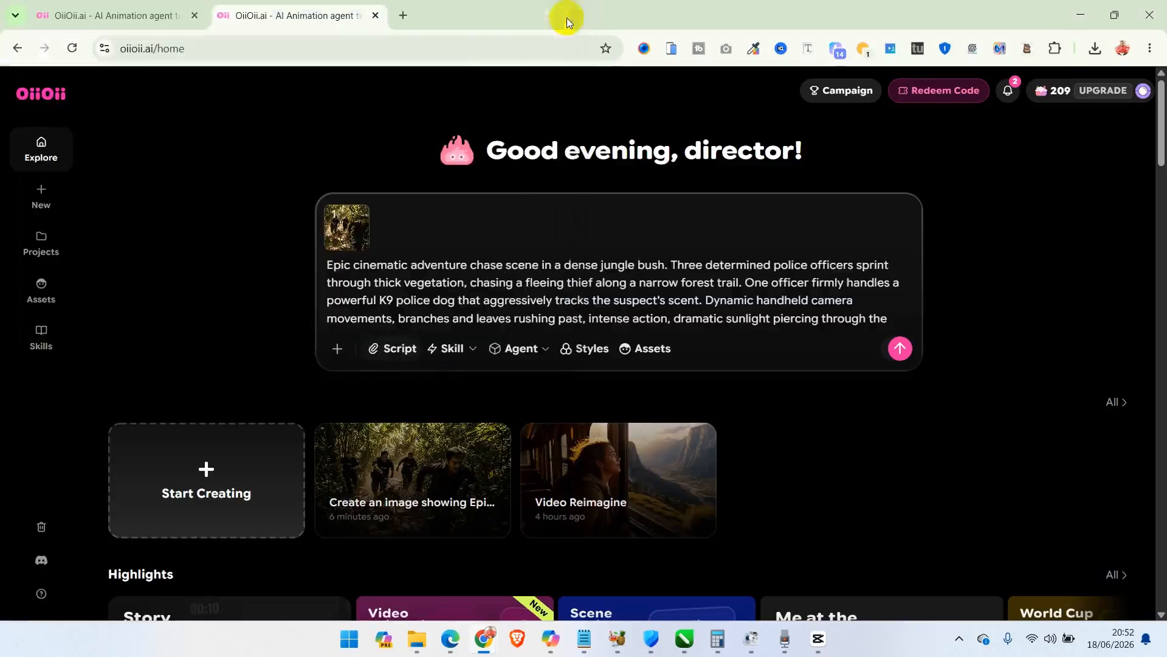
Apply the Free Creation skill to the home page prompt with the attached image.
left_click(460, 317)
left_click(460, 352)
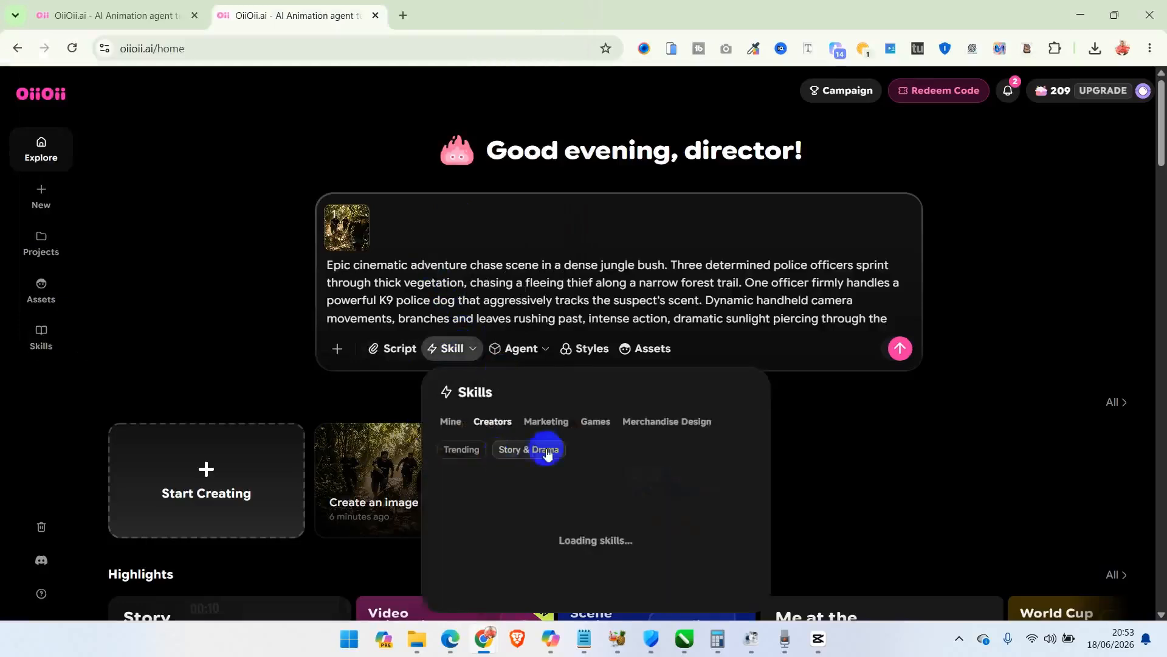
left_click_drag(766, 491, 771, 517)
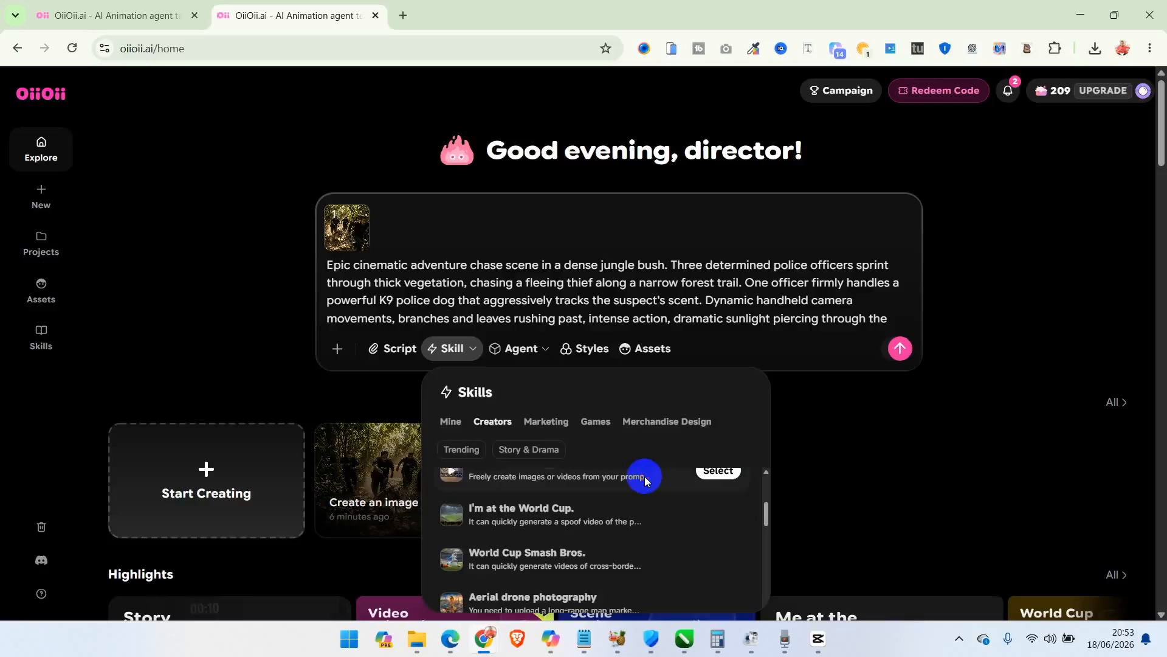
left_click(719, 472)
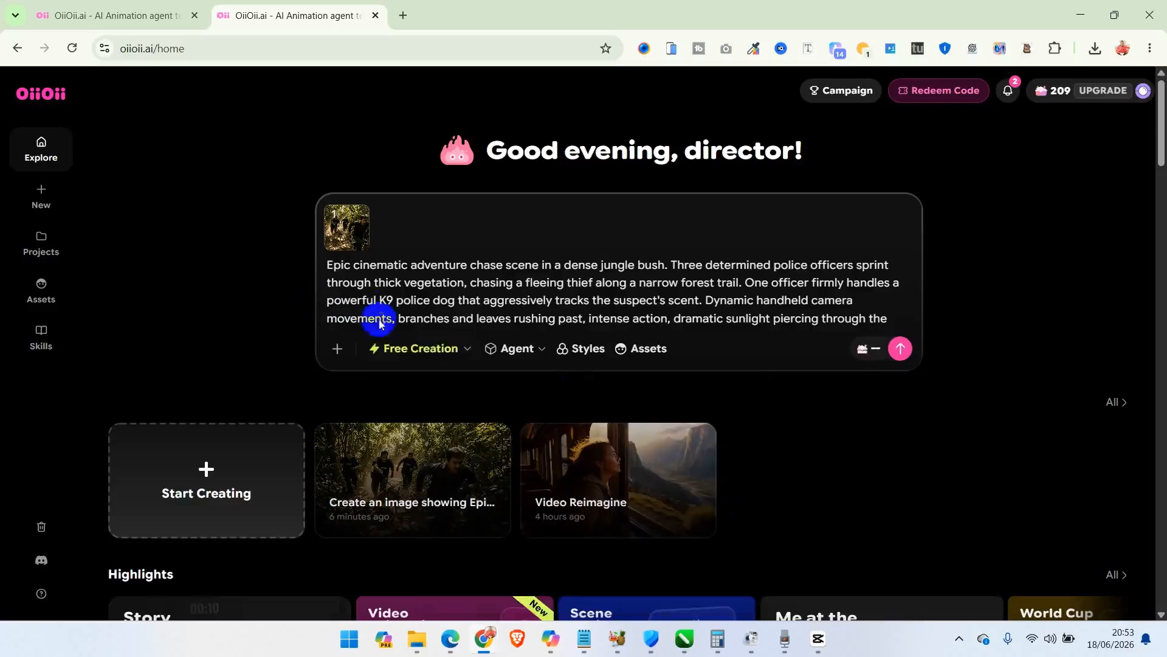
Return to the jungle chase project and check the style library for the selected video model.
left_click(240, 20)
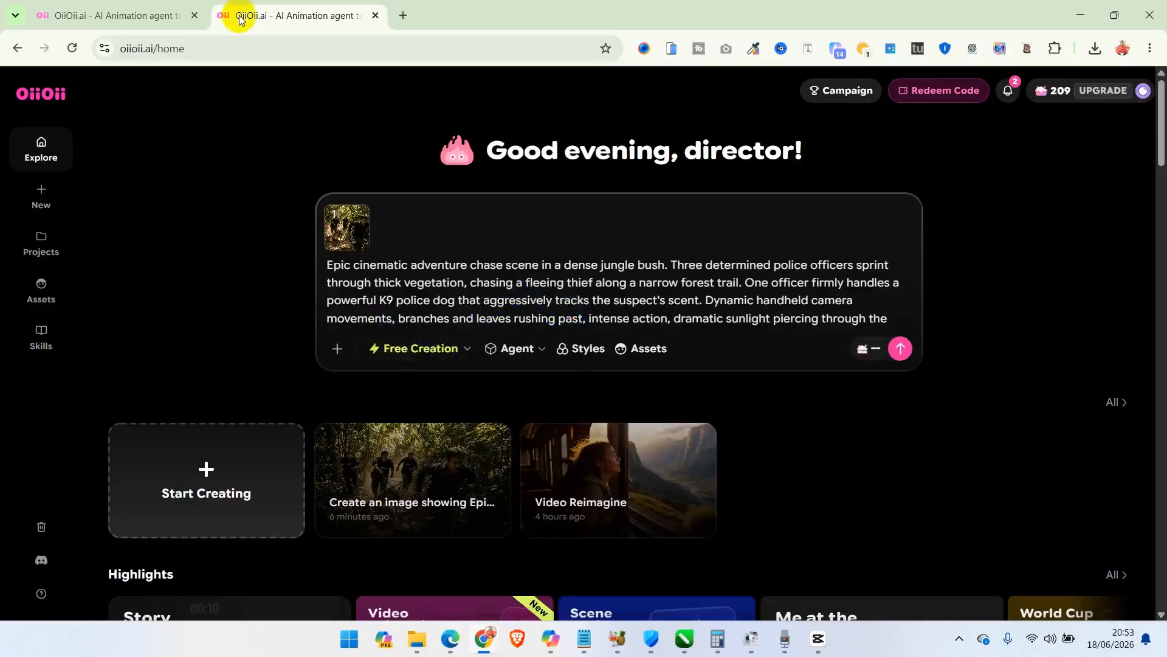
left_click(115, 8)
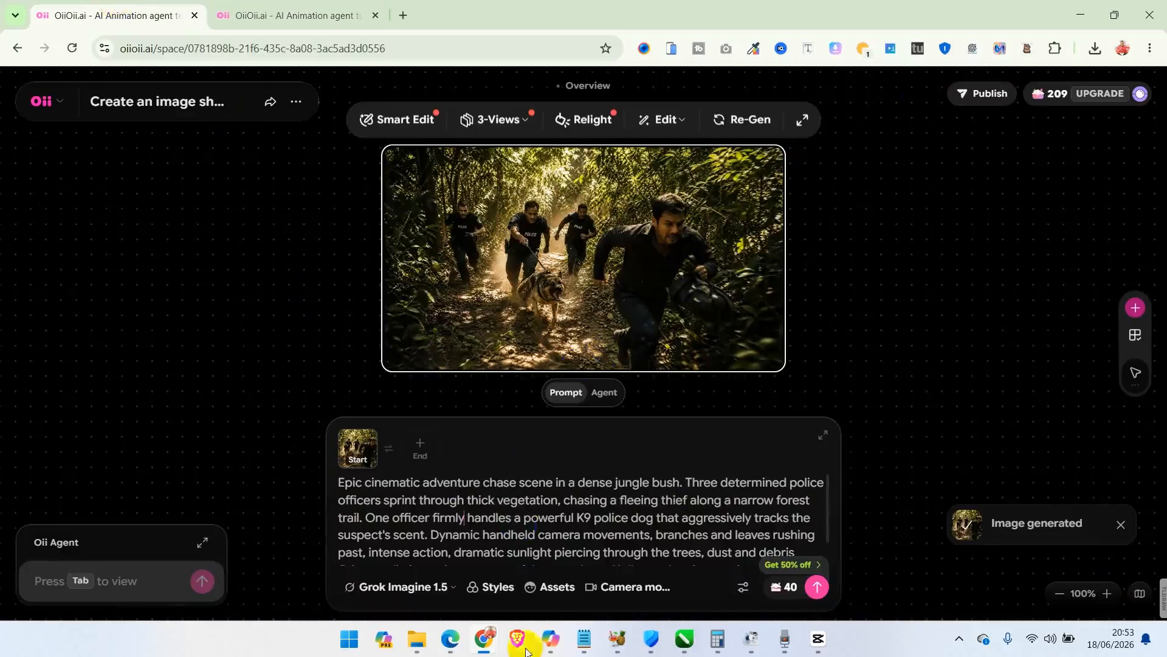
left_click(499, 588)
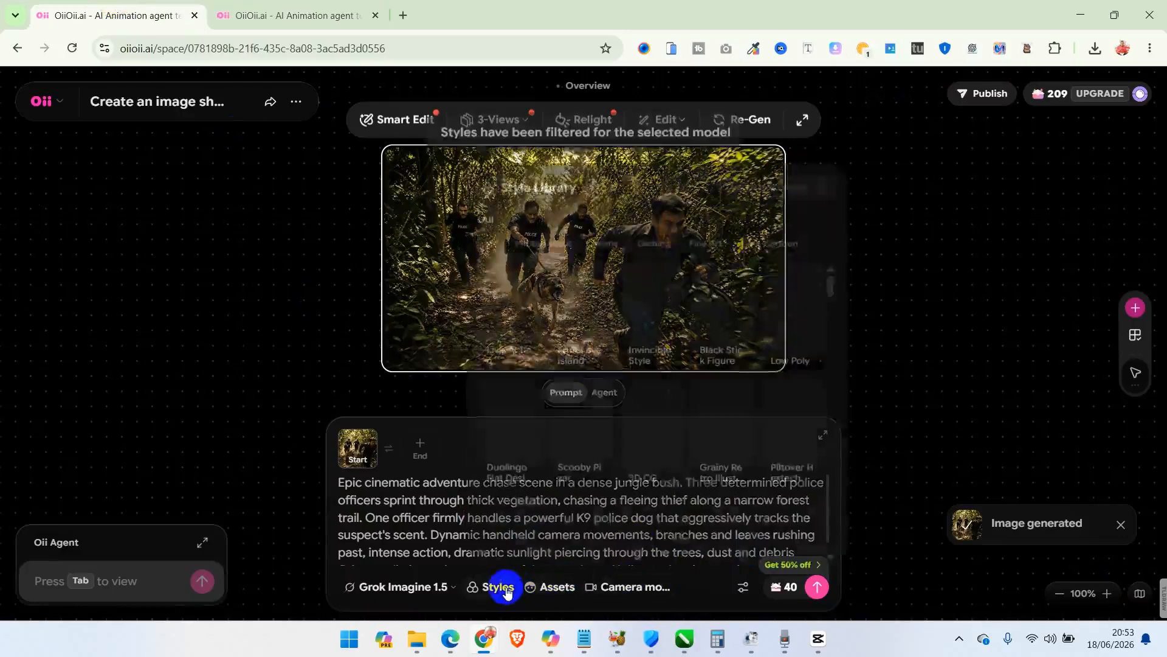
left_click(501, 590)
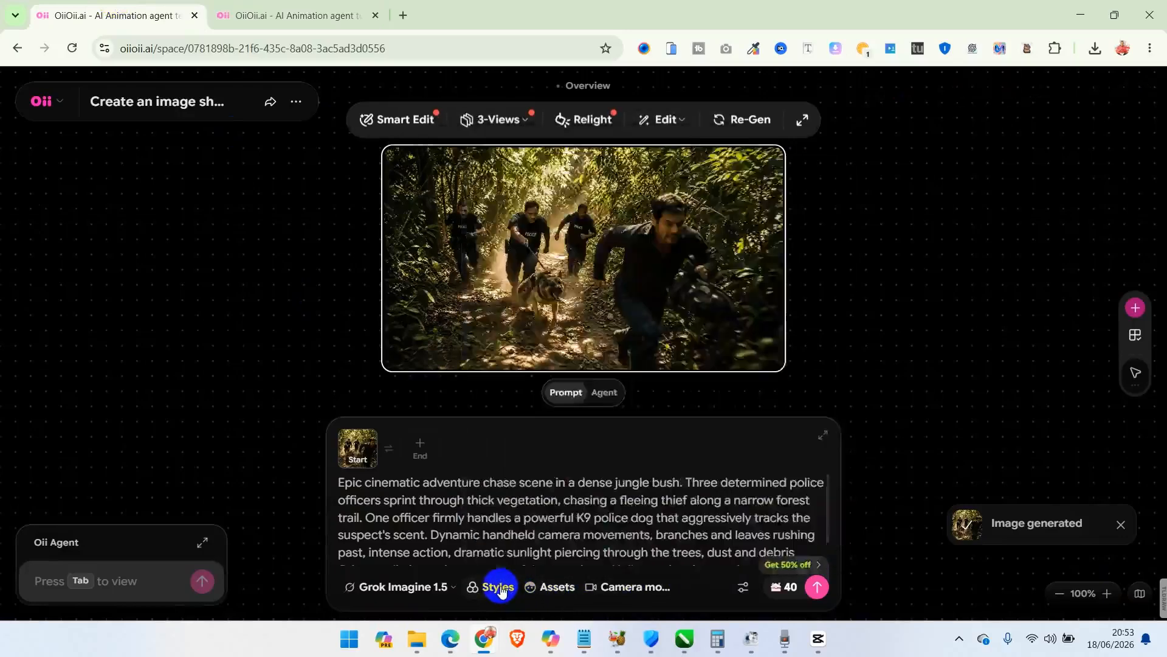
left_click(501, 590)
Check the Characters and Scenes in My Assets, and view the Camera Motion Library without choosing a motion.
left_click(537, 588)
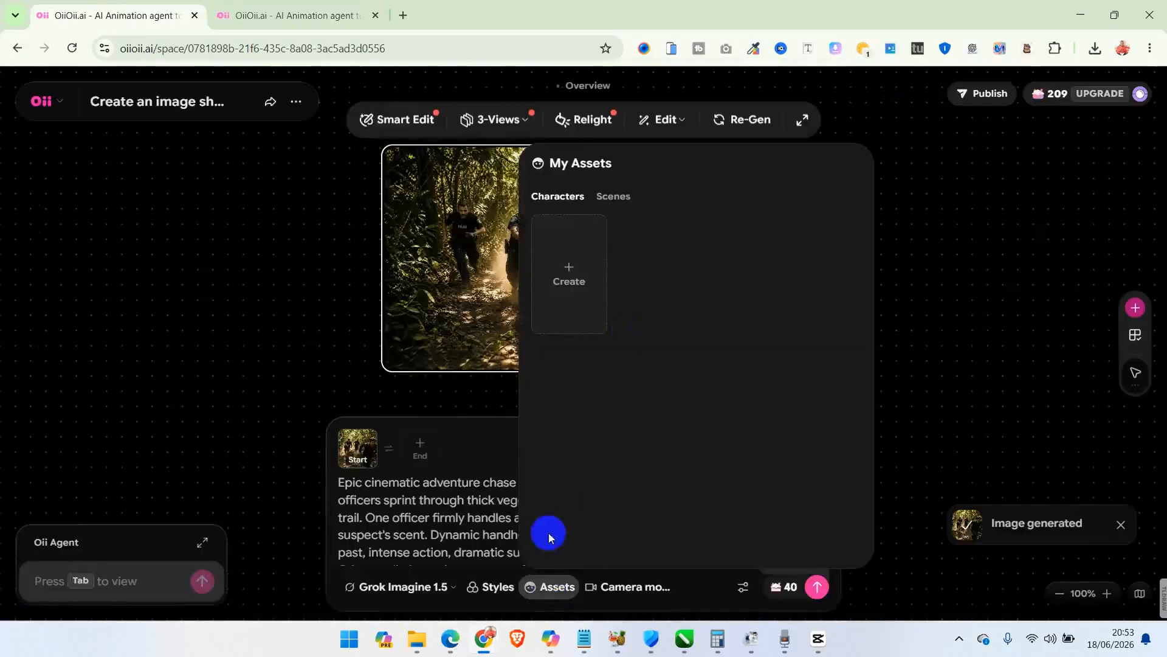
left_click(613, 198)
left_click(572, 196)
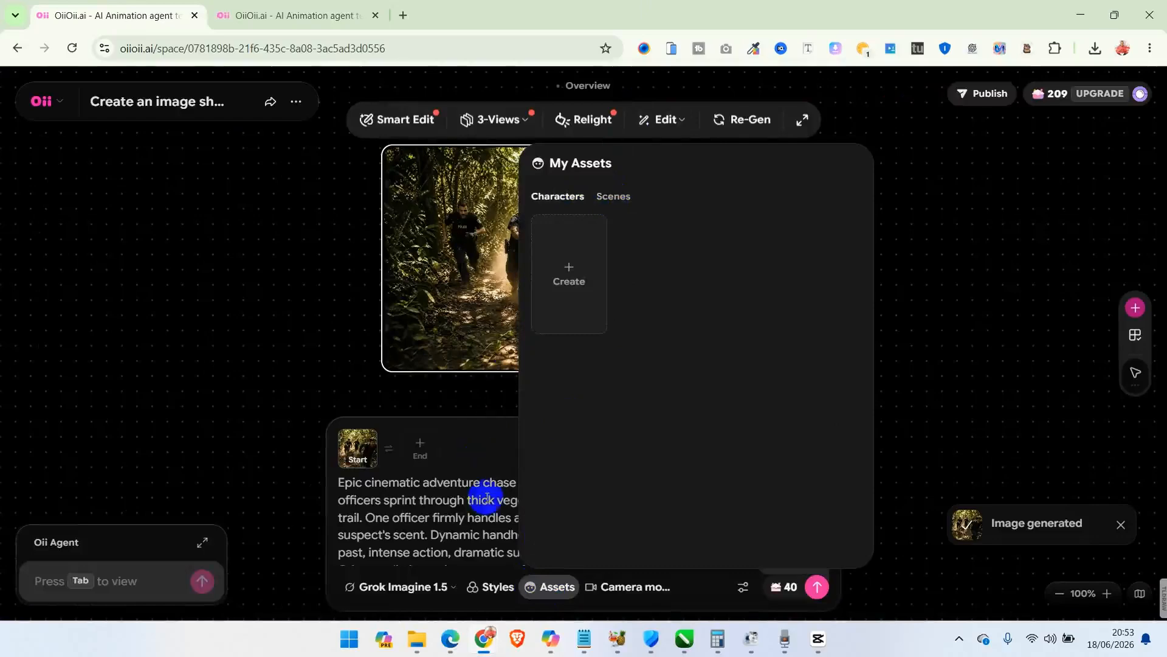
left_click(504, 519)
left_click(636, 586)
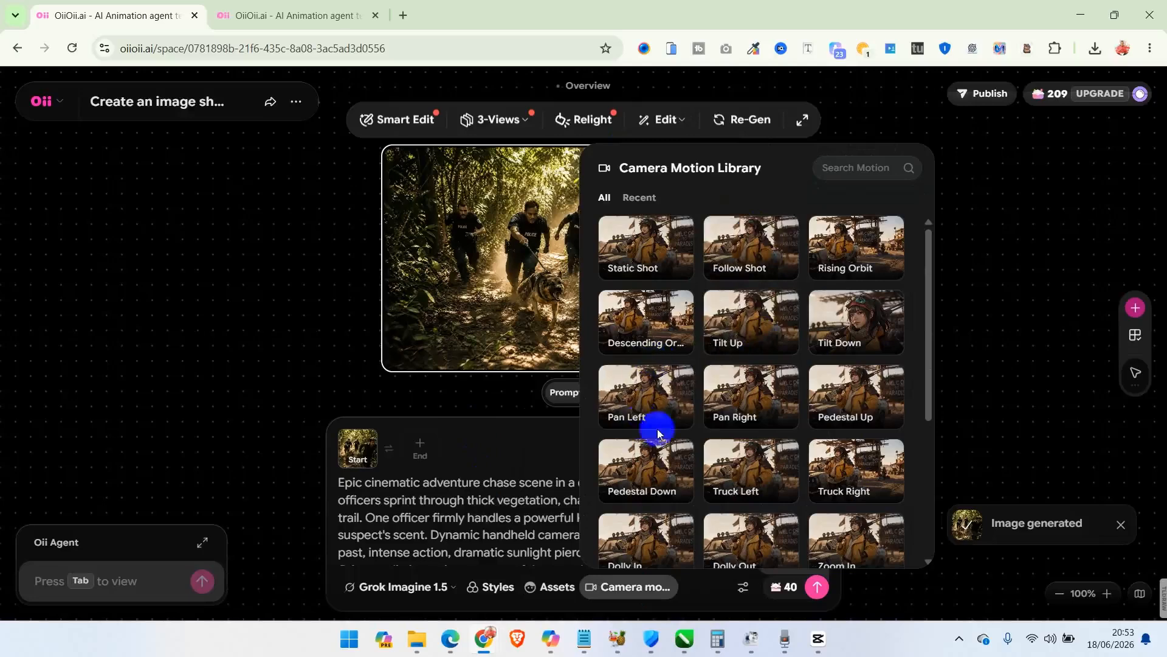
left_click(503, 533)
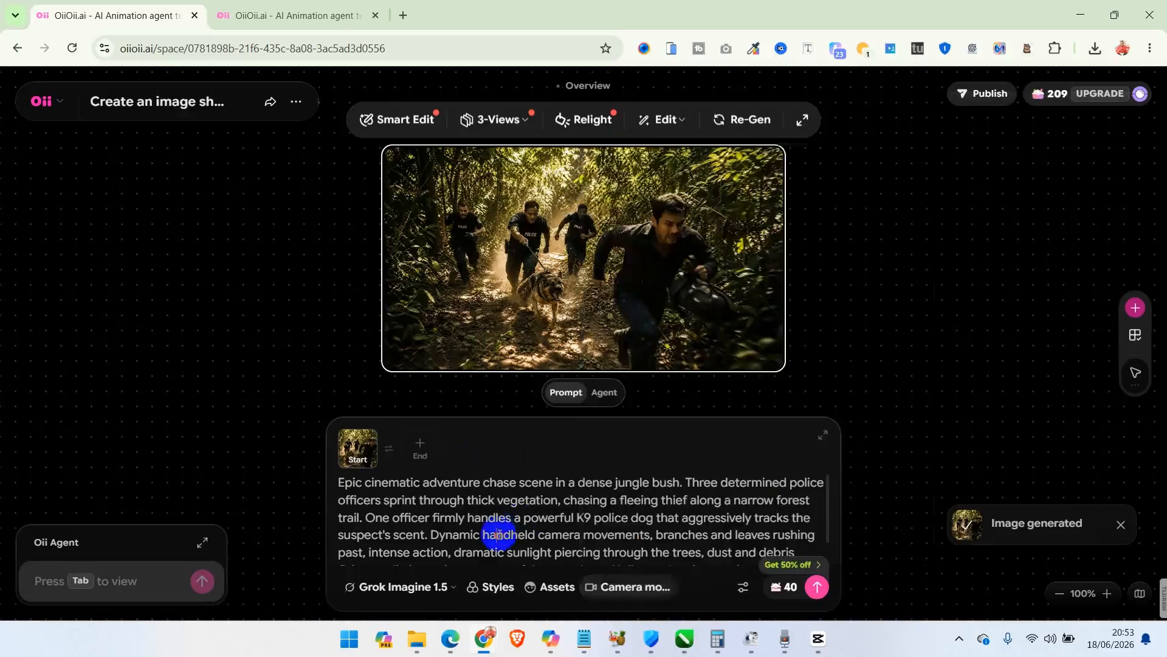
Set the resolution to 480p in the video generation settings.
left_click(745, 592)
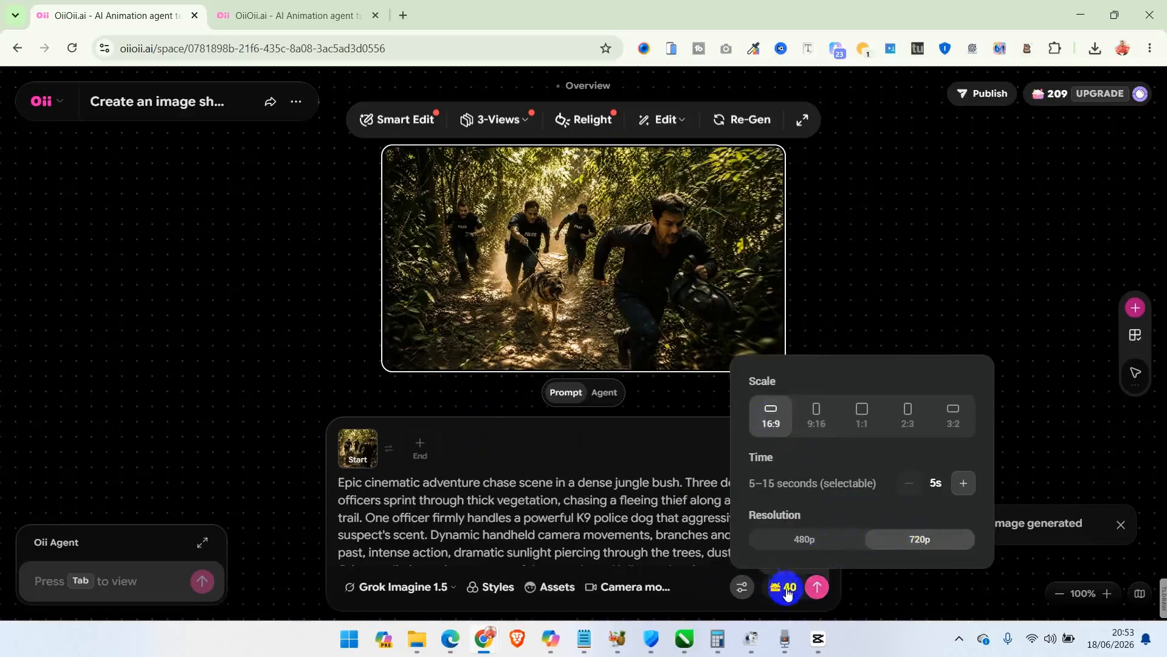
left_click(812, 539)
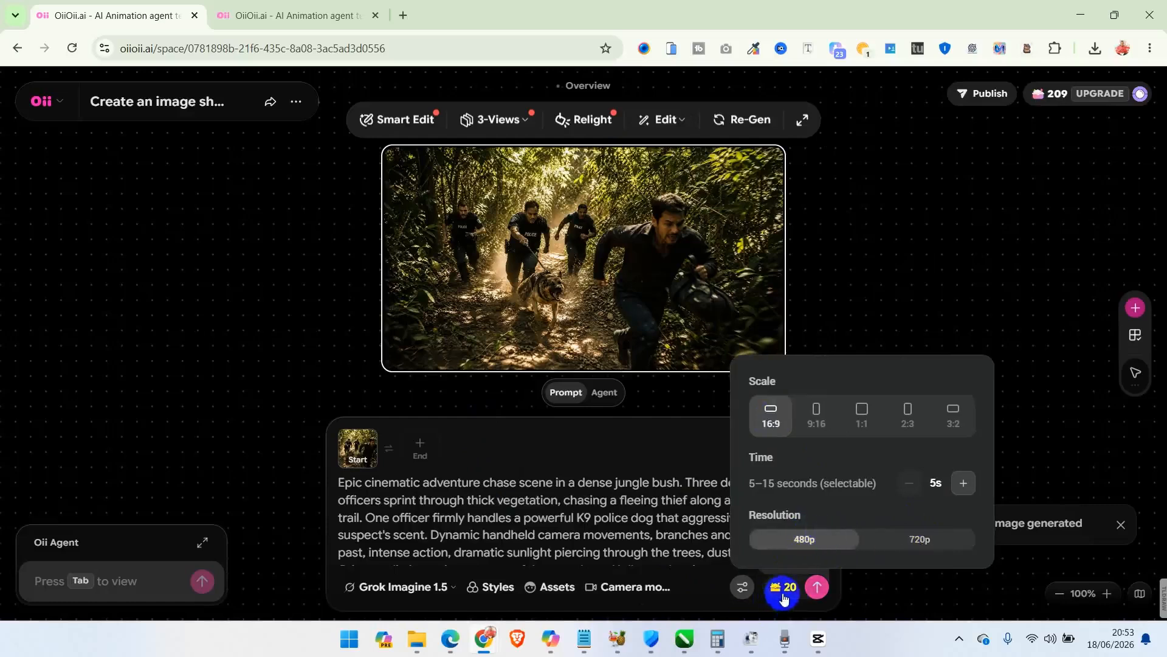
Set the video resolution to 720p and raise the video duration to 15 seconds.
left_click(914, 532)
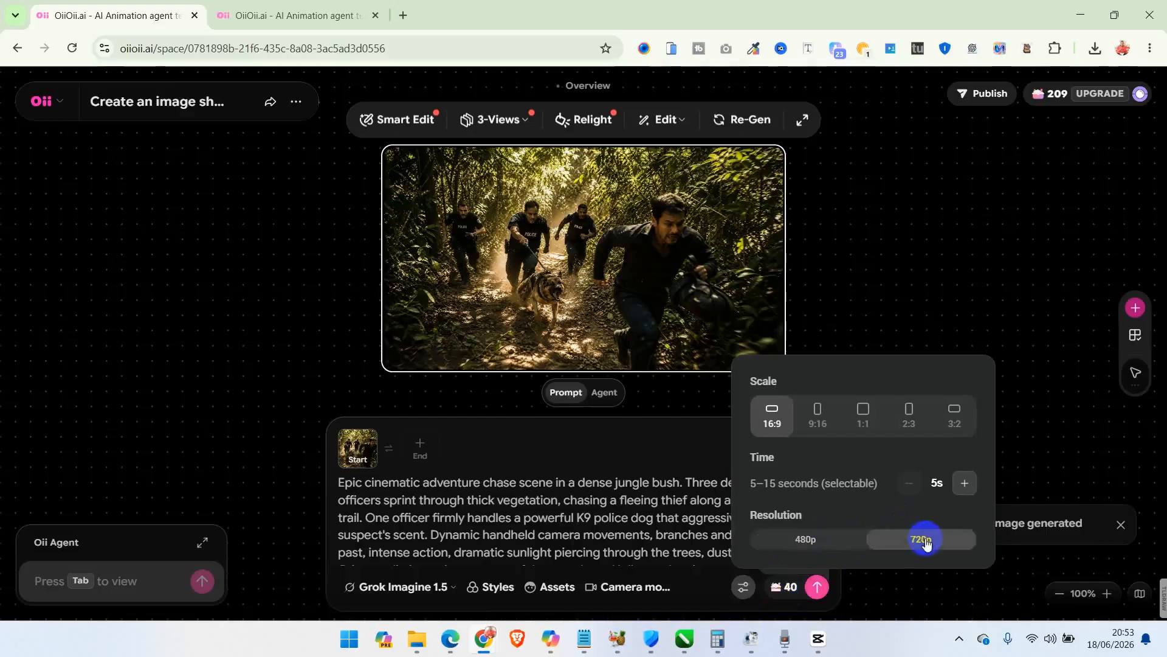
left_click(965, 483)
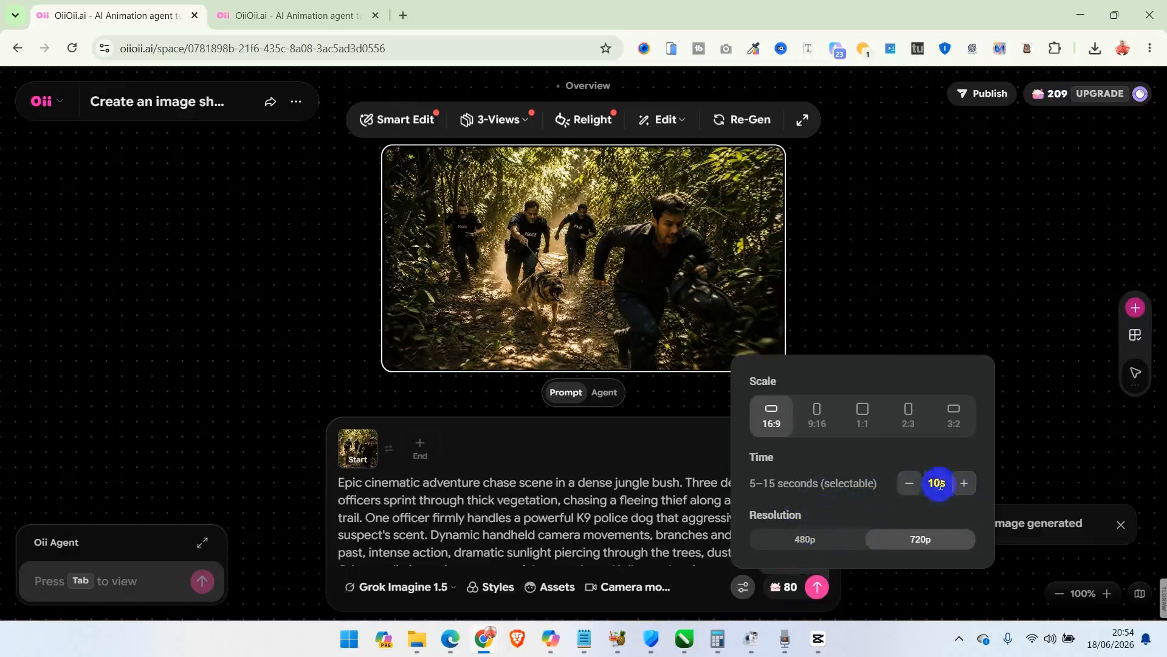
left_click(964, 482)
left_click(964, 482)
left_click(964, 483)
left_click(964, 483)
left_click(972, 484)
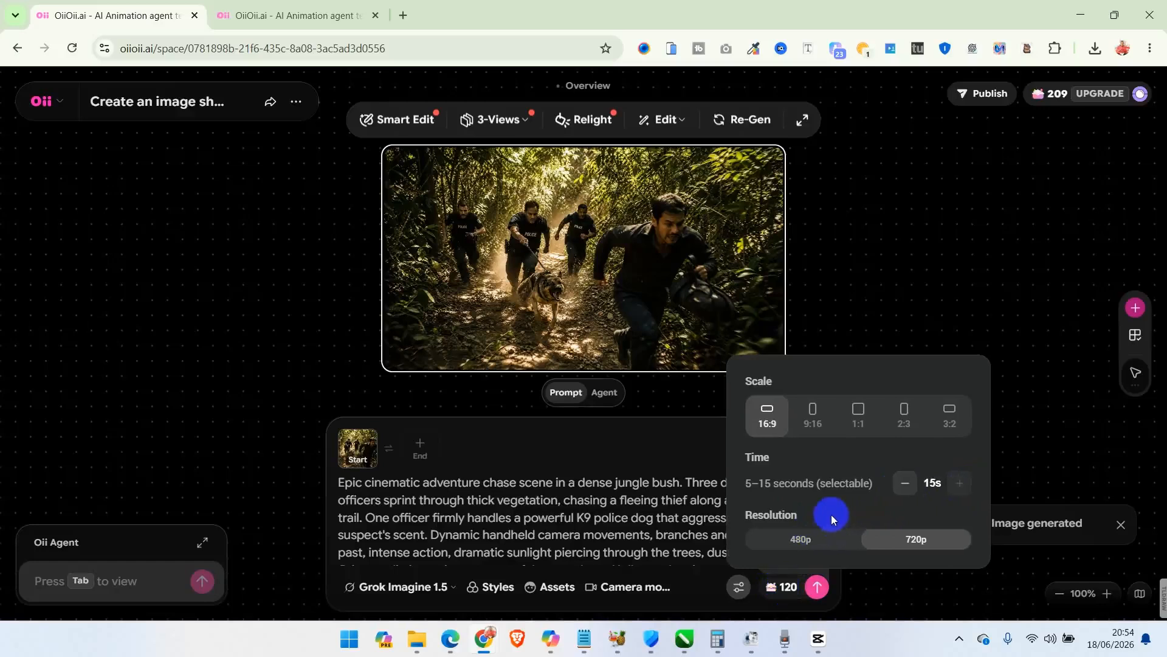
Switch the resolution to 480p and generate the video from the jungle chase image.
left_click(801, 539)
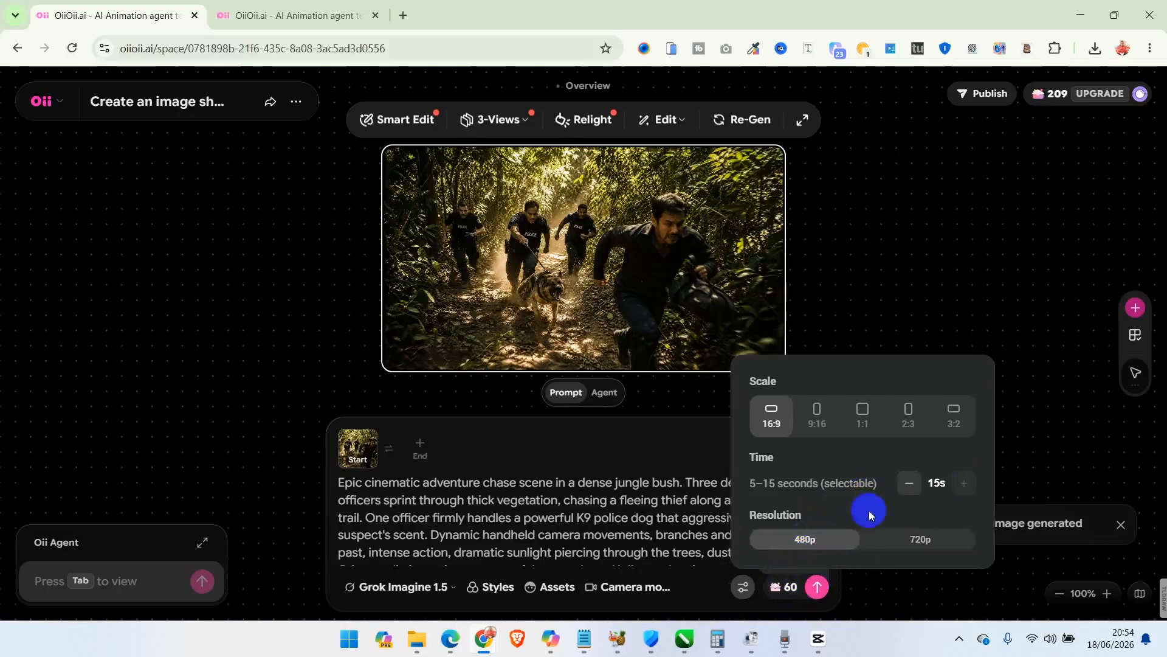
left_click(818, 587)
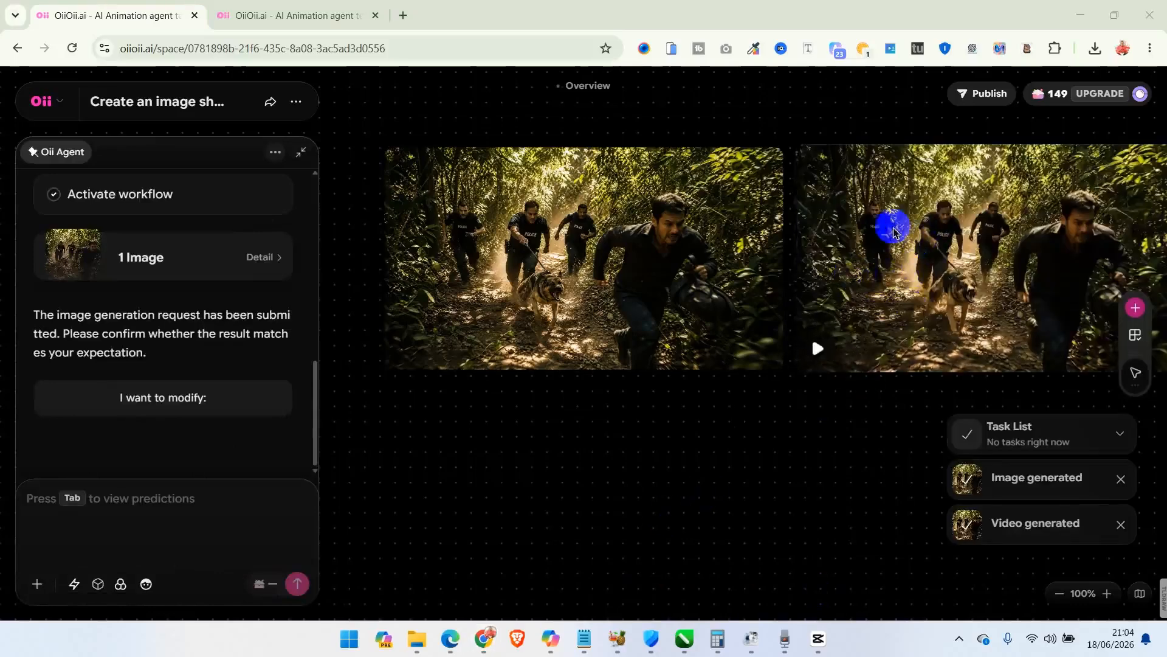
Download the generated jungle chase video with the regular Download Video option.
right_click(934, 172)
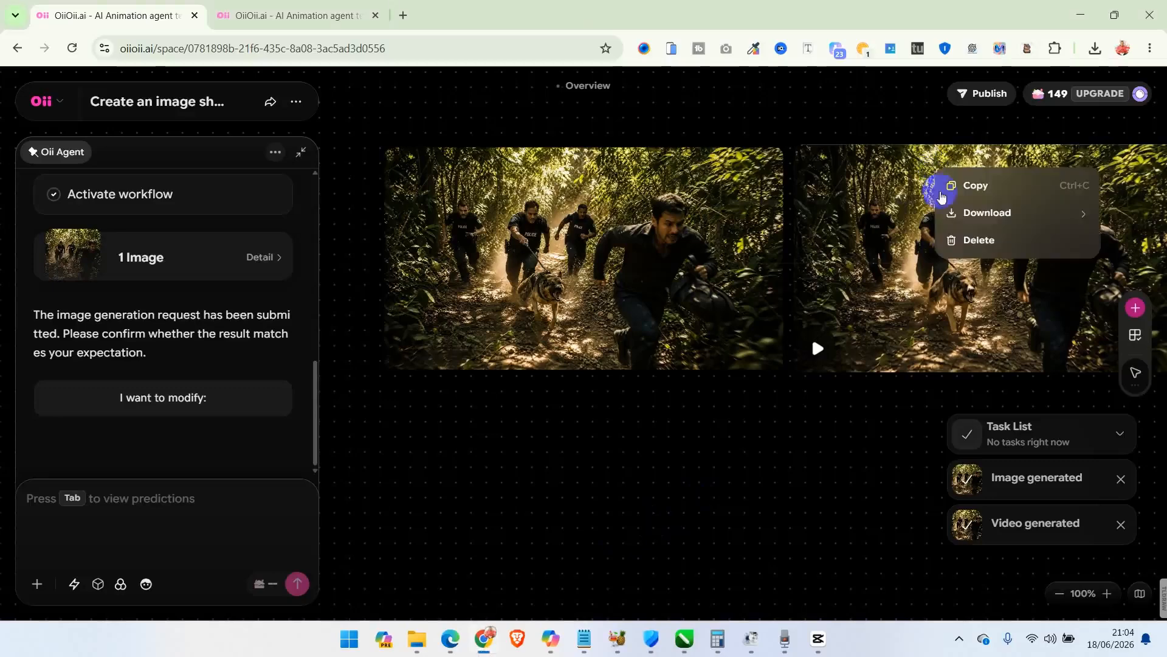
mouse_move(985, 220)
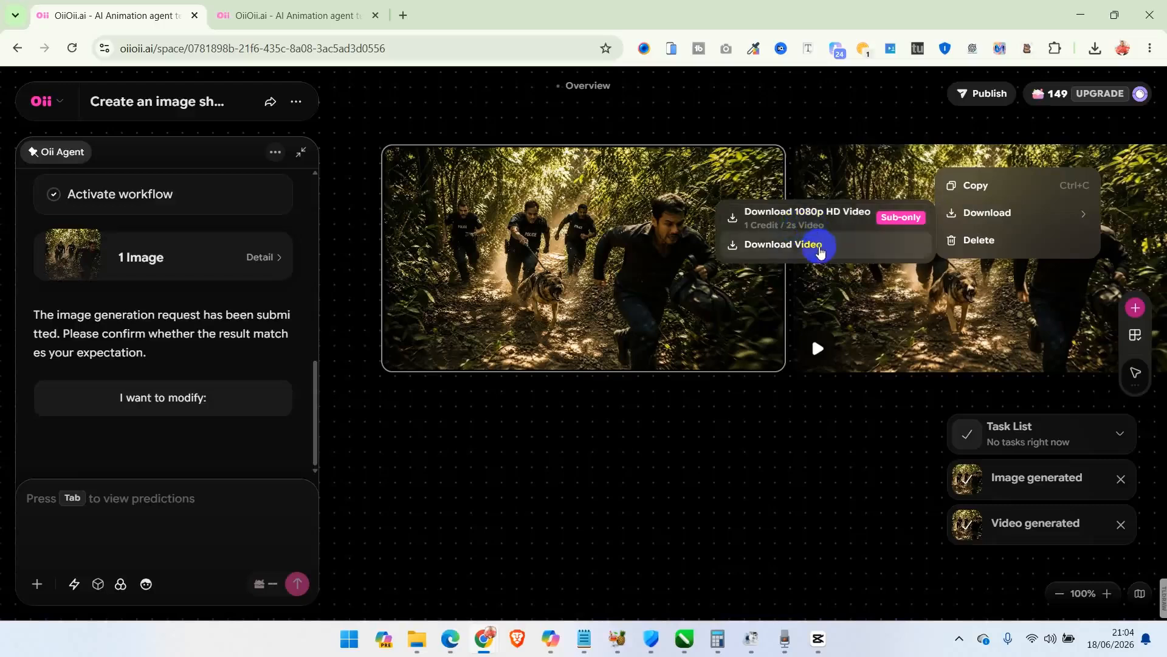
mouse_move(820, 247)
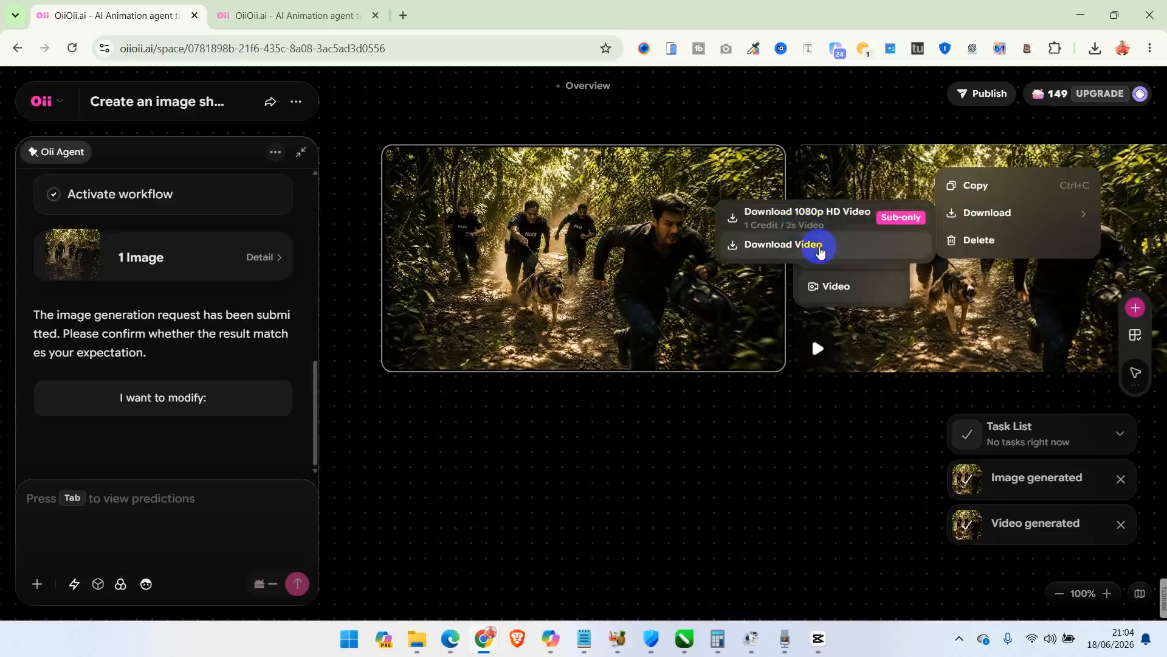